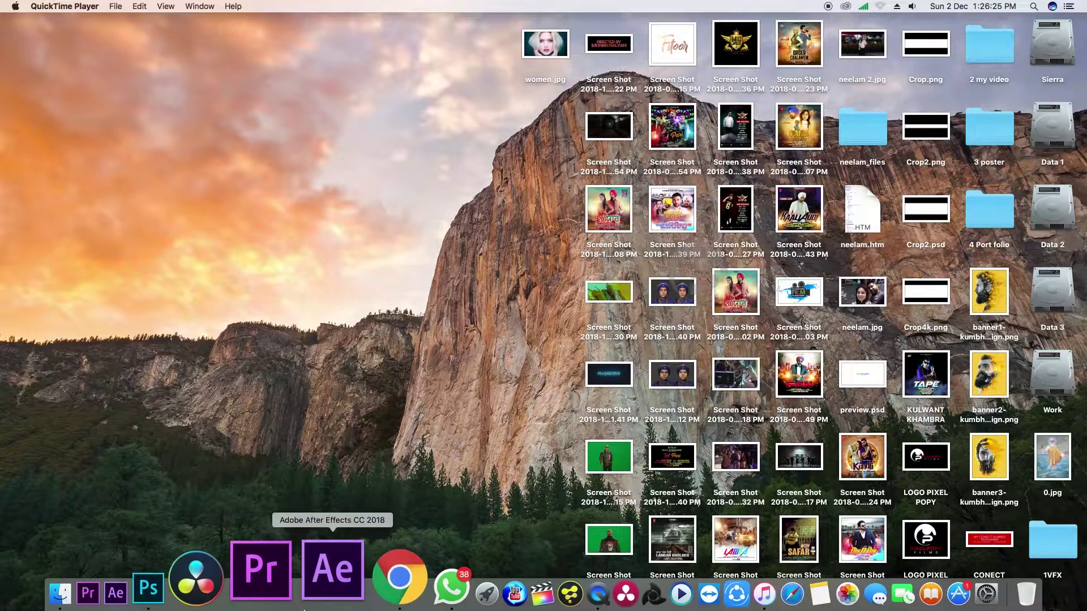
# - Bring Adobe Photoshop CC 2017 to the front from the Dock
pyautogui.click(236, 592)
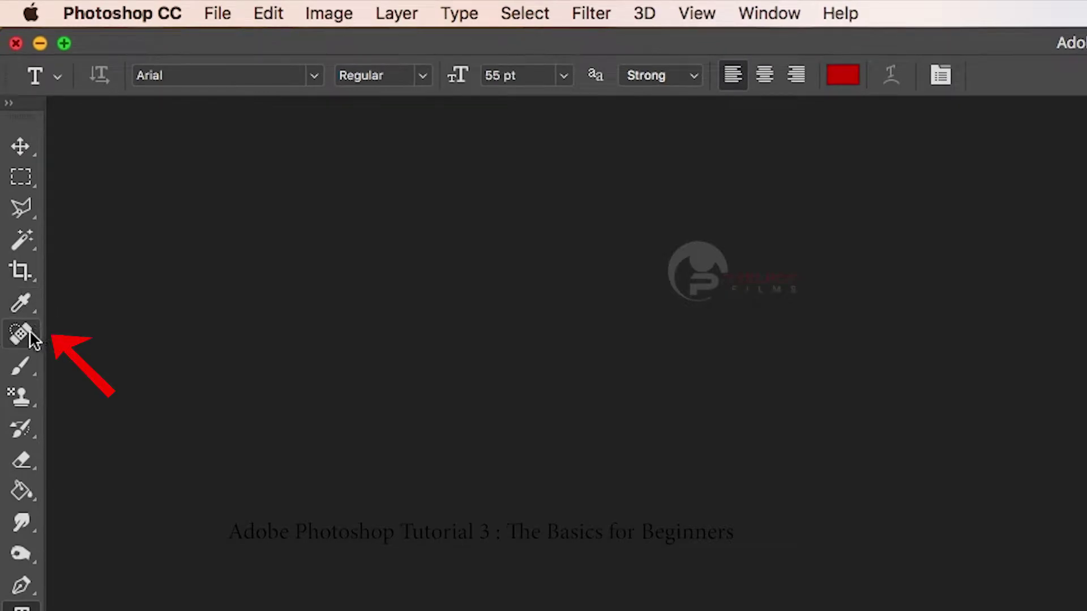
# - Preview the healing tool group, then the brush group, leaving the Brush Tool active
pyautogui.click(30, 330)
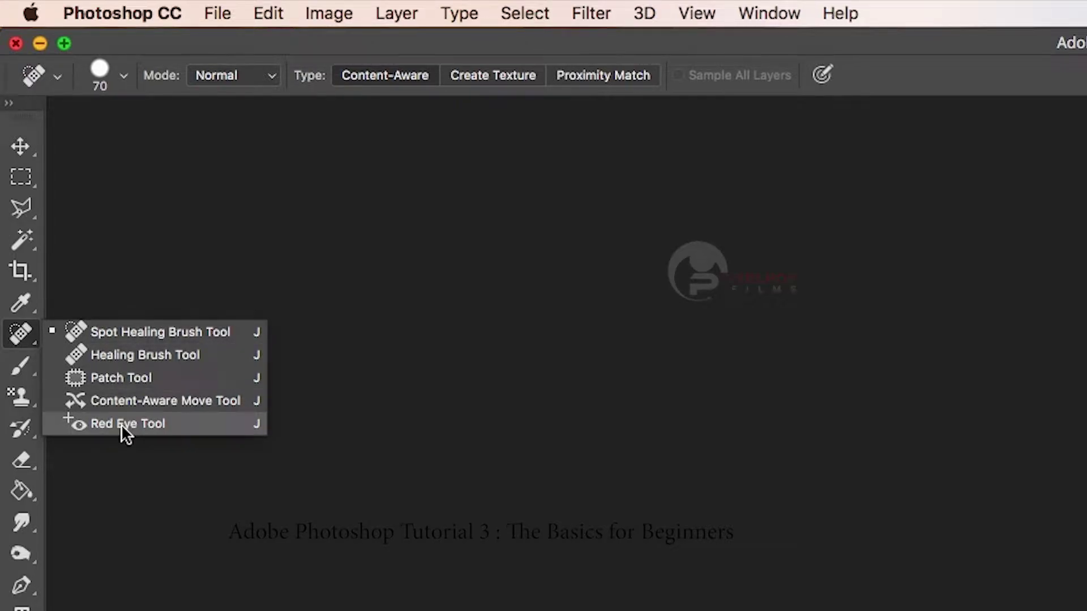
pyautogui.click(30, 369)
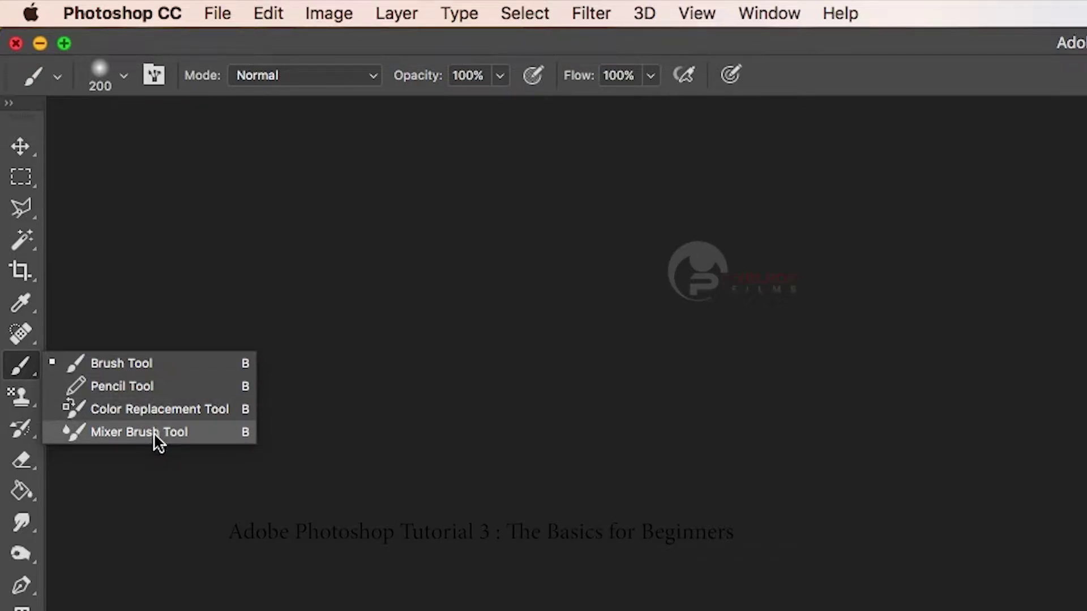
pyautogui.click(87, 182)
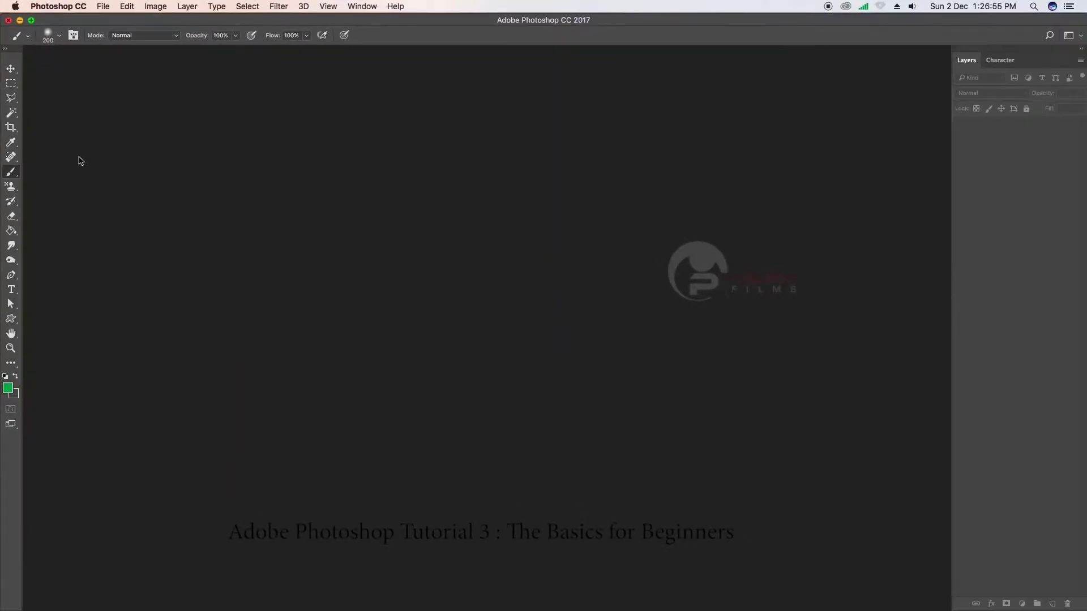
# - Open the photo neelam 2.jpg from the Desktop
pyautogui.click(103, 7)
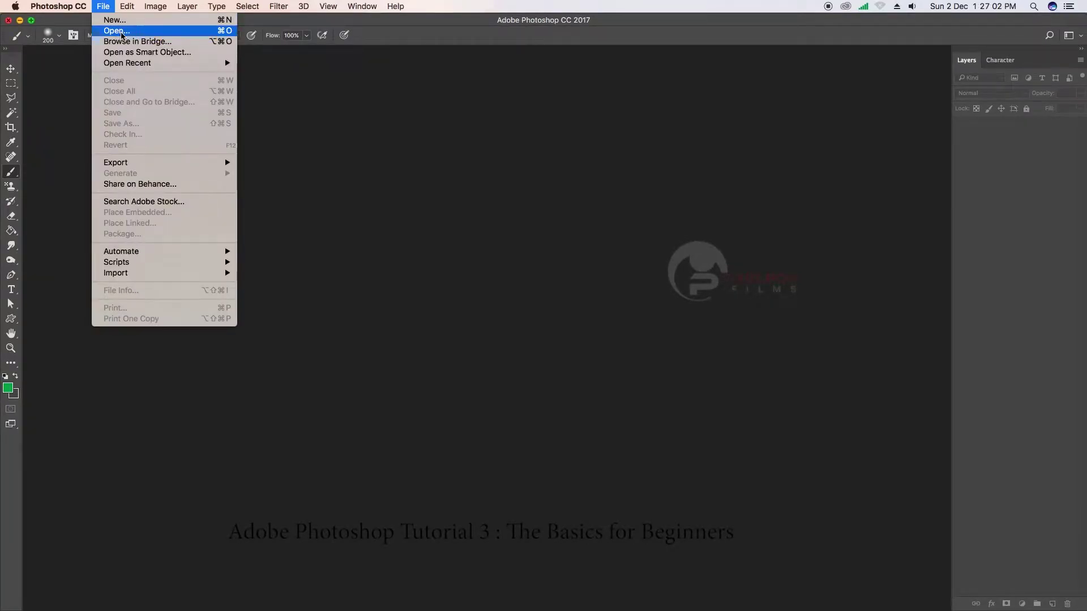
pyautogui.click(122, 35)
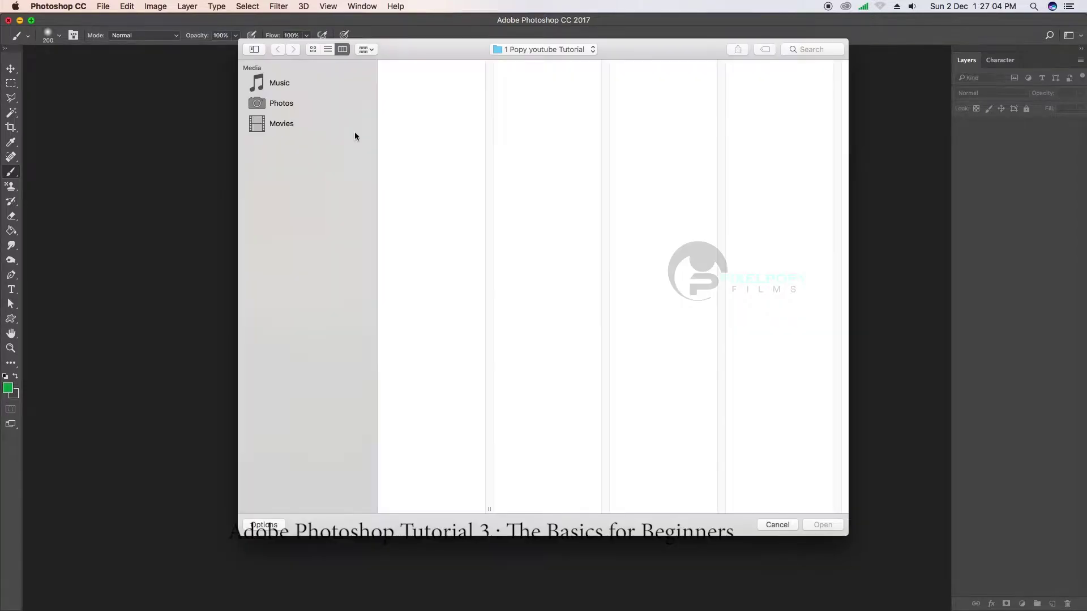
pyautogui.click(313, 144)
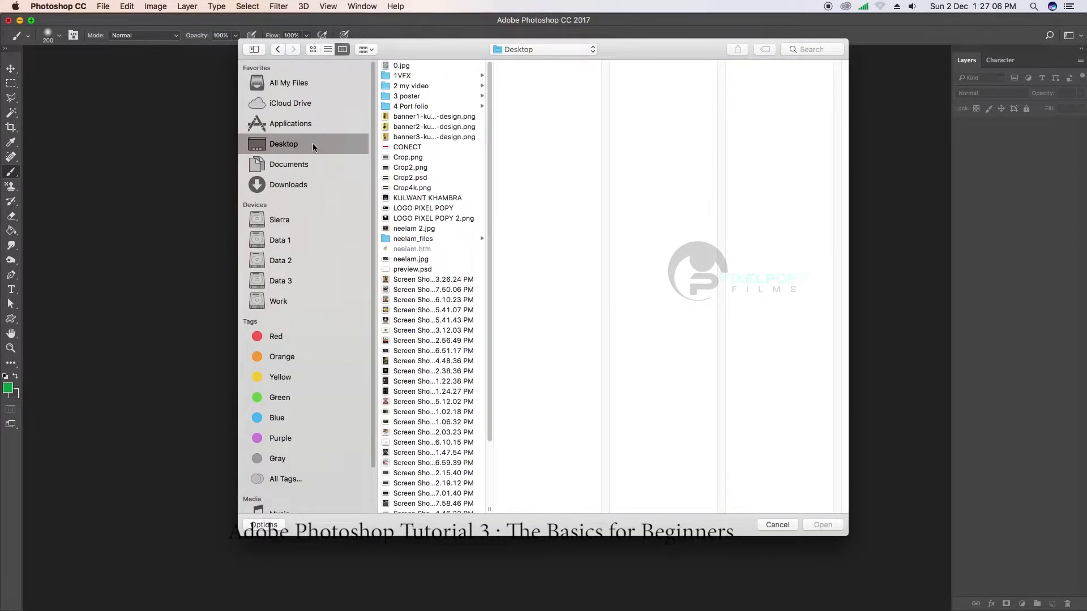
pyautogui.click(419, 229)
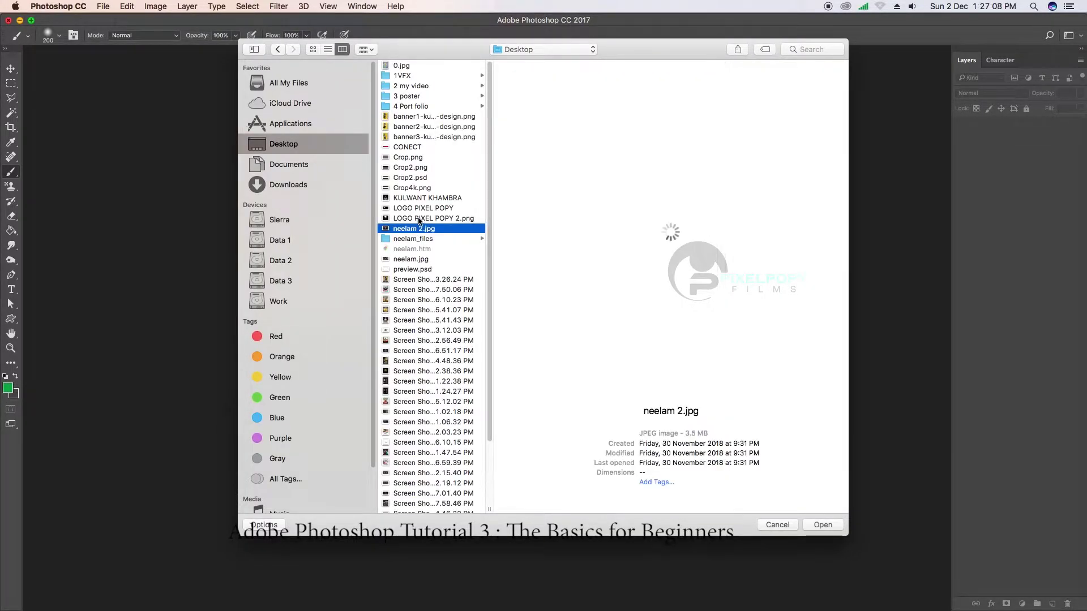
pyautogui.click(817, 525)
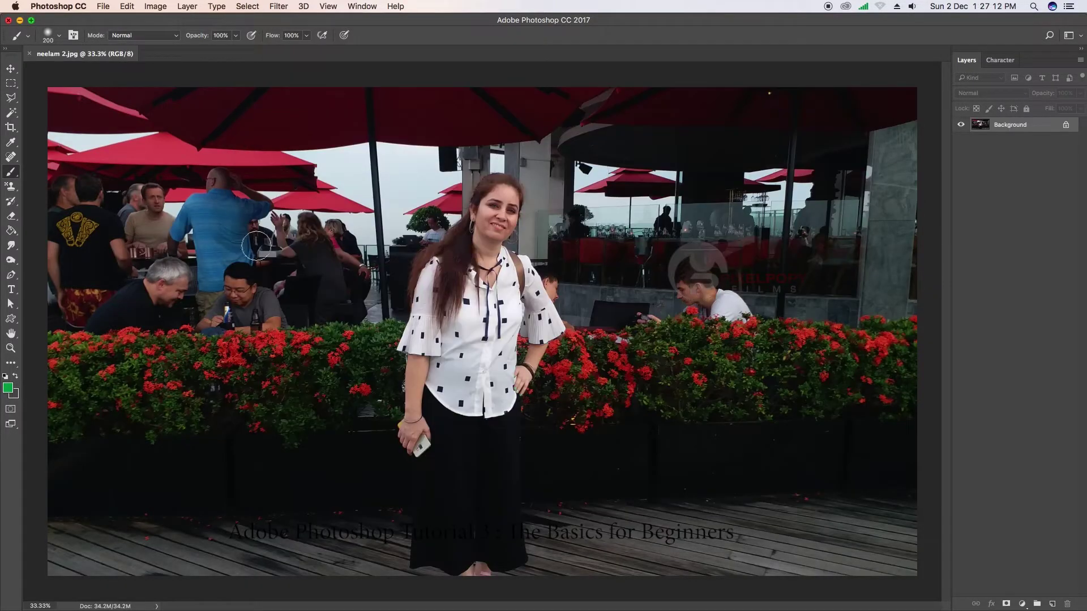
# - Zoom out to 25% to see the whole terrace photo and select the Move tool
pyautogui.click(11, 348)
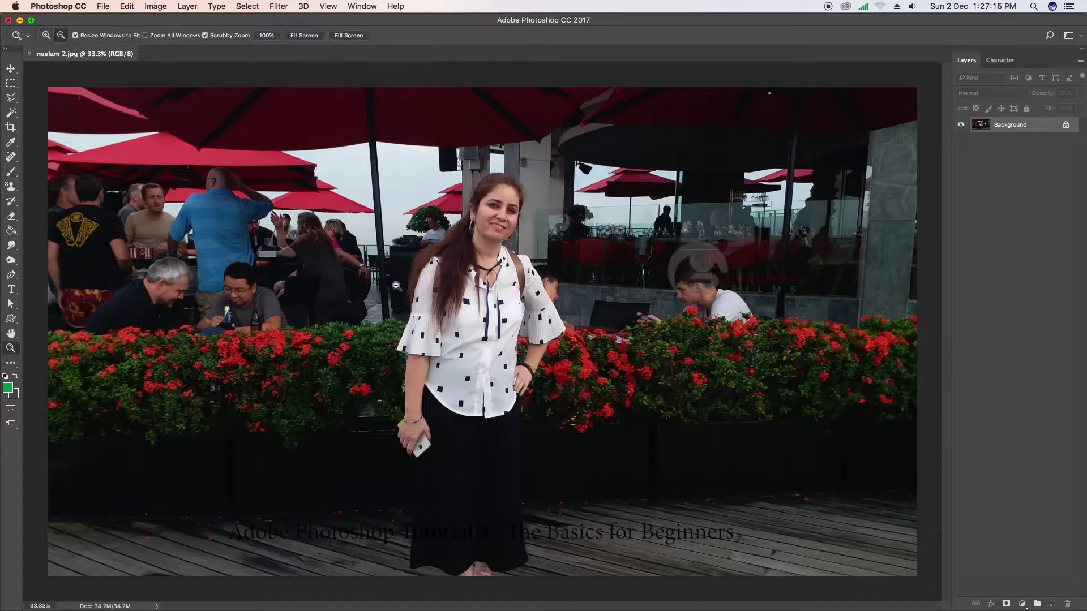
pyautogui.keyDown('alt'); pyautogui.click(486, 285); pyautogui.keyUp('alt')
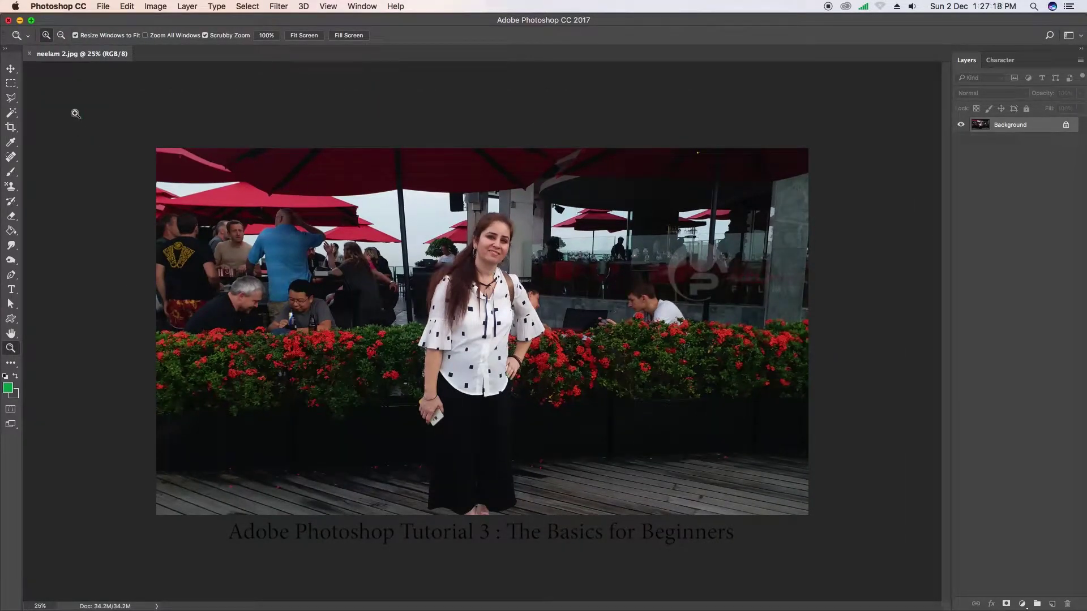
pyautogui.click(11, 69)
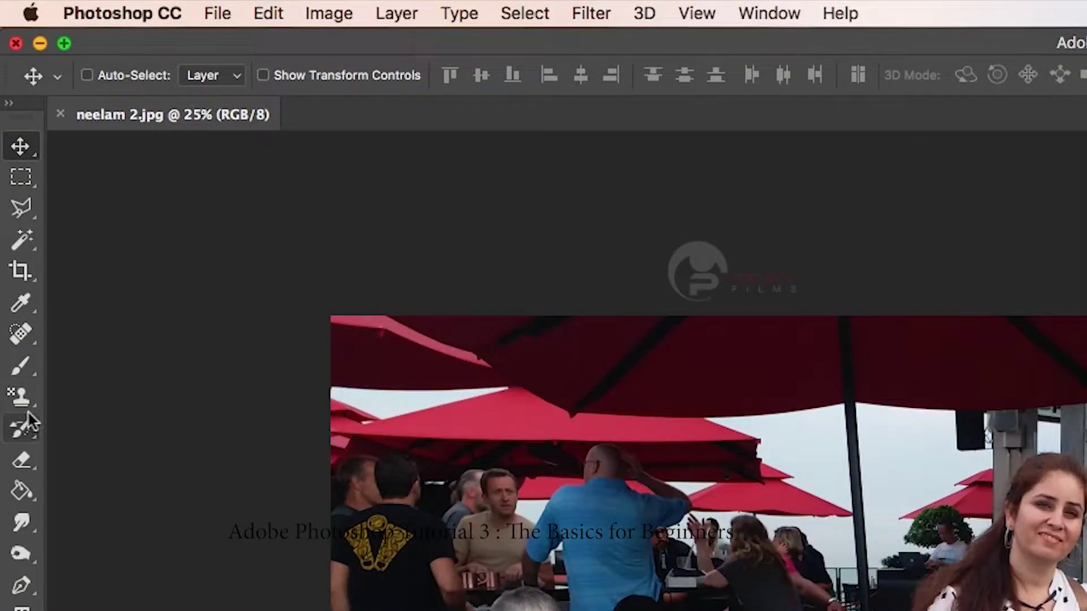
# - Select the content-aware Spot Healing Brush and set its size to 385 px
pyautogui.click(24, 338)
pyautogui.rightClick(25, 341)
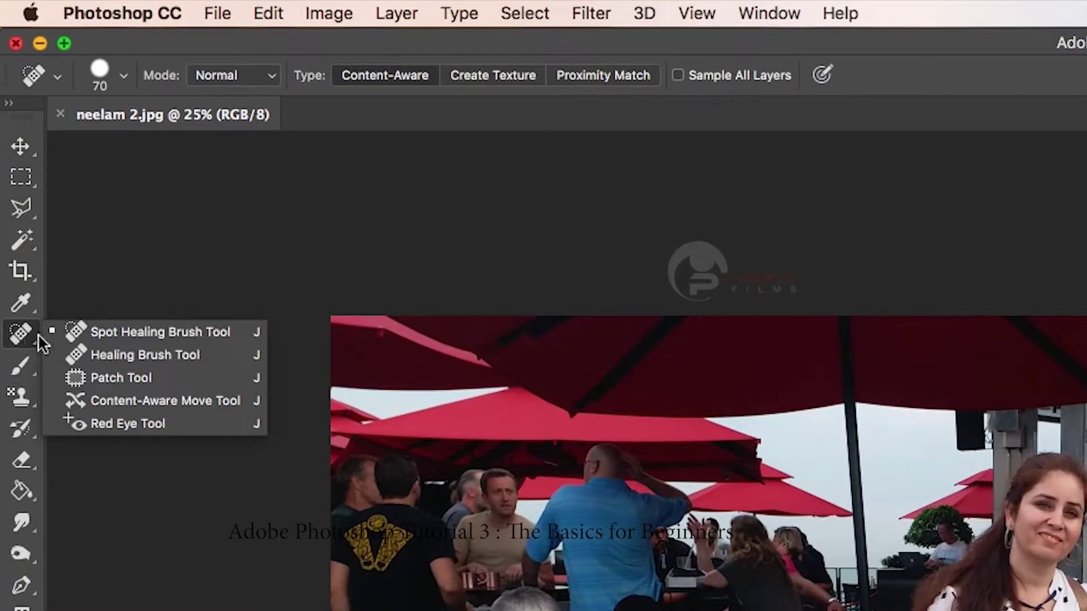
pyautogui.click(124, 334)
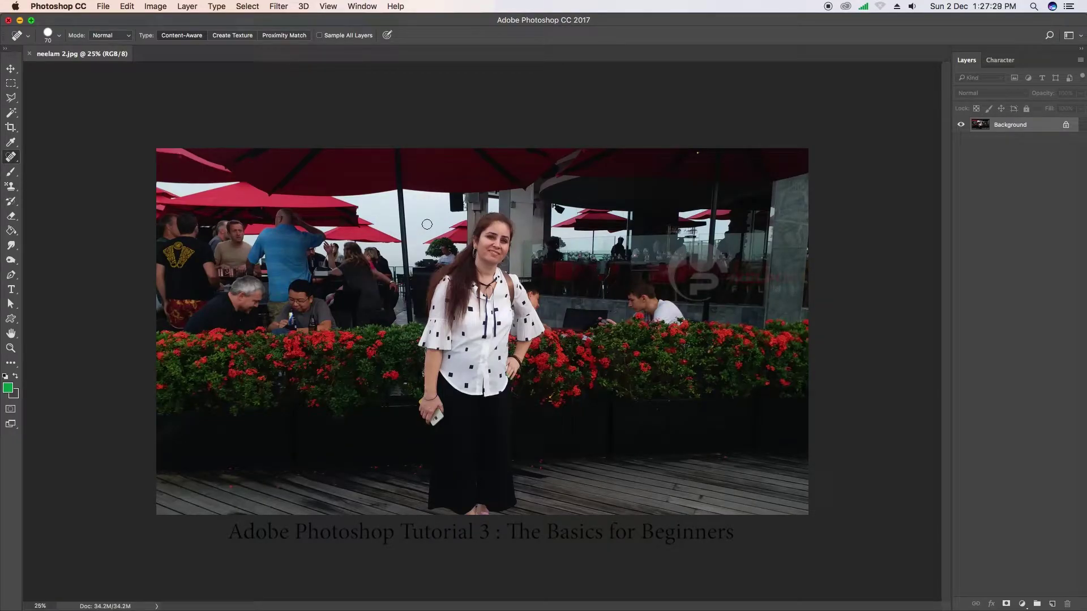
pyautogui.press(']')
pyautogui.press(']')
pyautogui.press(']')
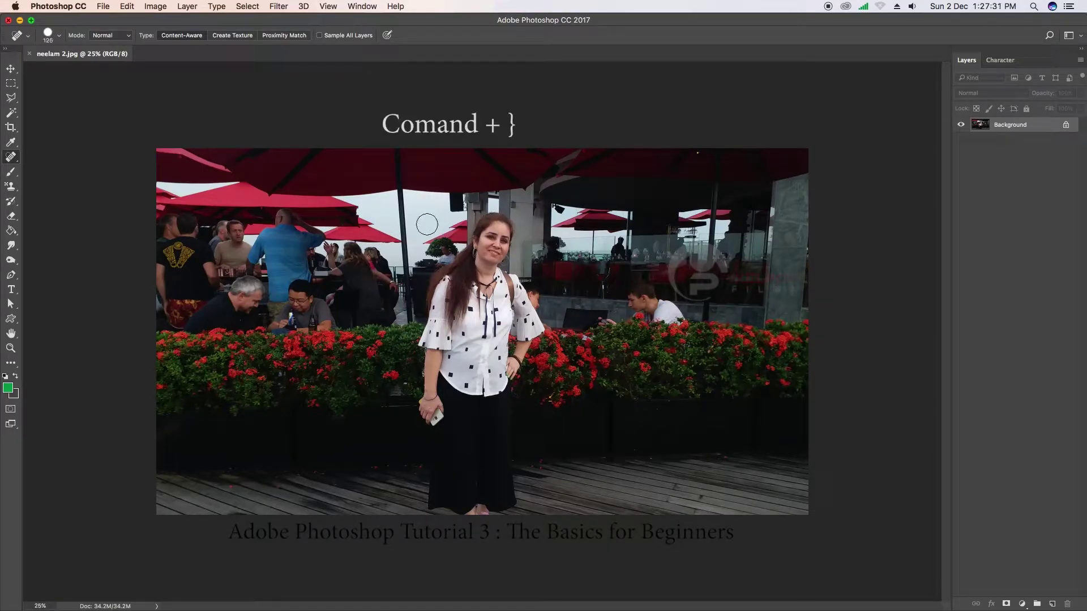
pyautogui.press(']')
pyautogui.press(']')
pyautogui.press(']')
pyautogui.press(']')
pyautogui.press(']')
pyautogui.press(']')
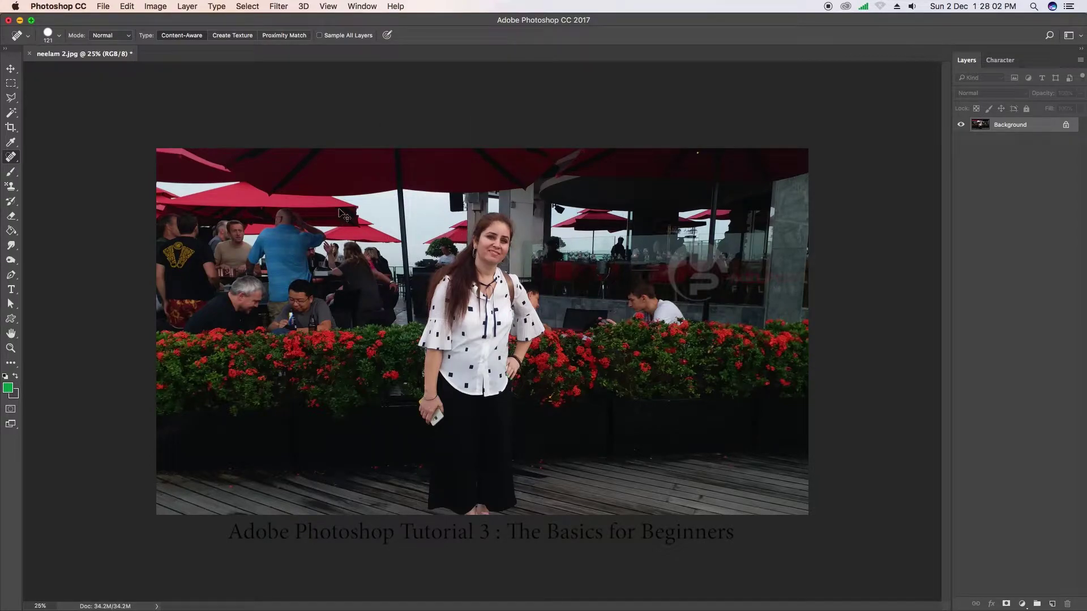
pyautogui.hotkey('ctrl', 'z')
pyautogui.click(59, 36)
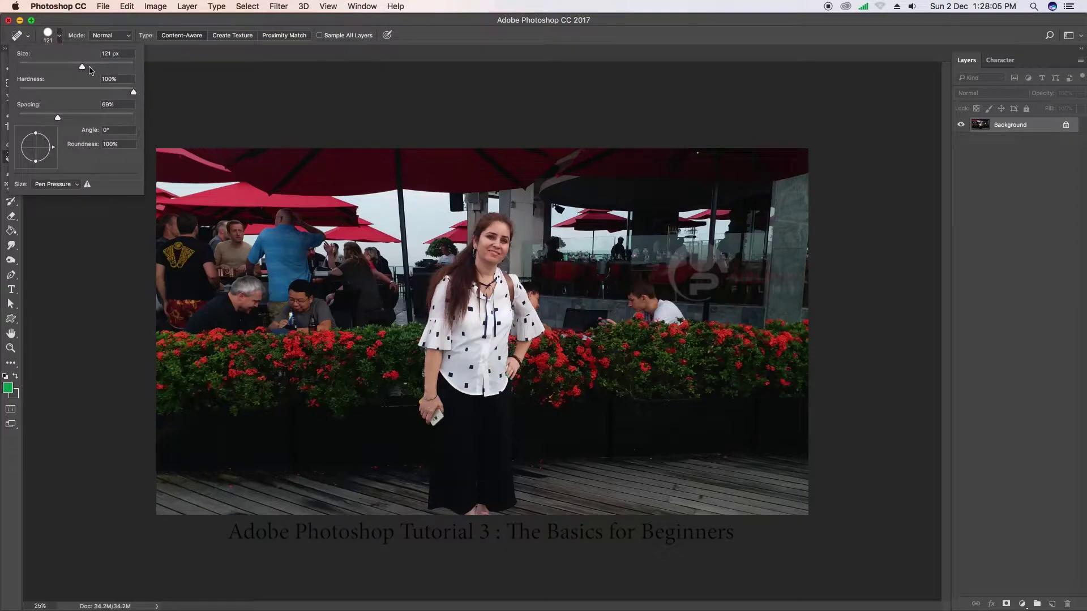
pyautogui.moveTo(90, 67); pyautogui.dragTo(136, 66)
pyautogui.moveTo(94, 68); pyautogui.dragTo(108, 67)
pyautogui.click(373, 232)
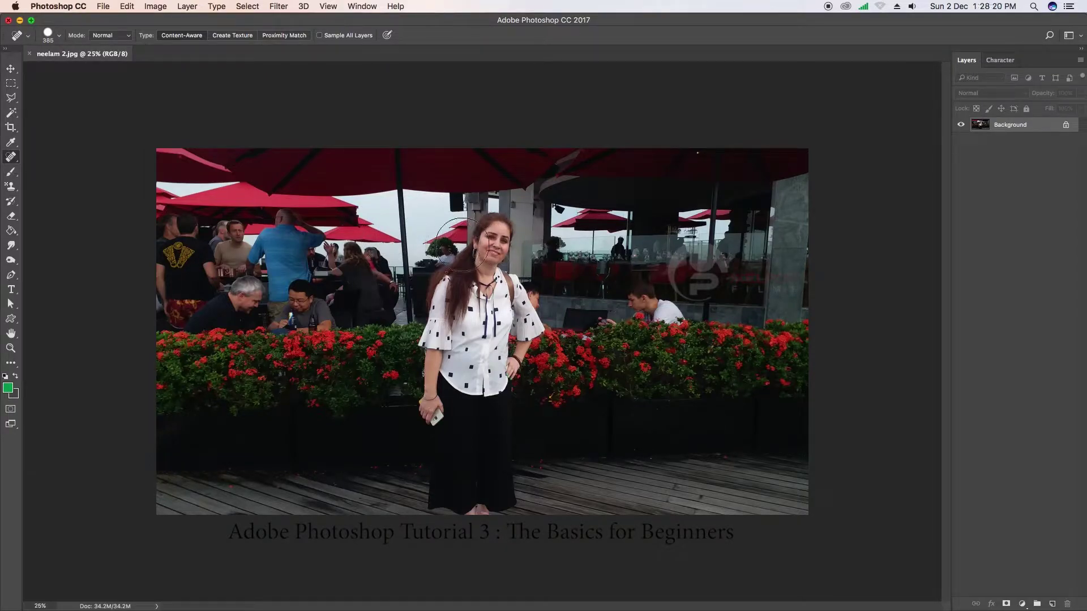
# - Test spot-healing over the woman's face, then undo it
pyautogui.click(463, 244)
pyautogui.click(496, 238)
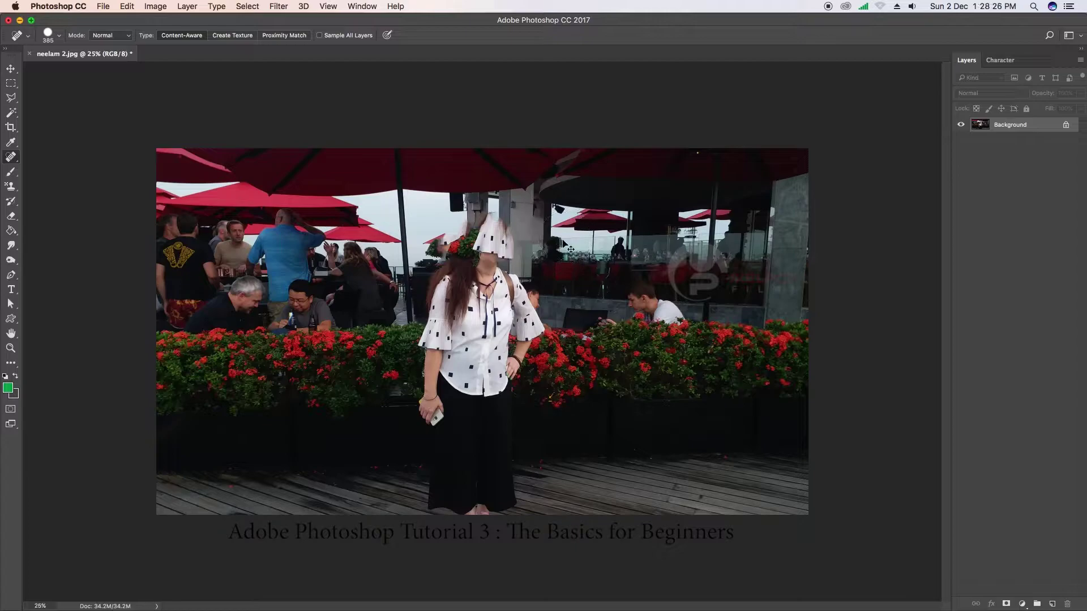
pyautogui.hotkey('ctrl', 'z')
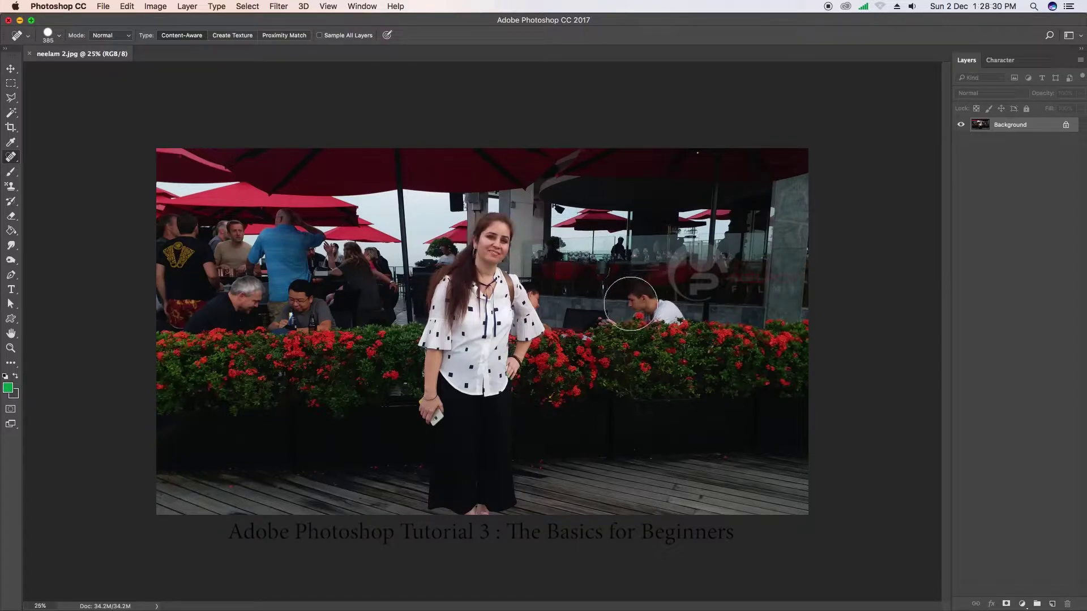
# - Test-heal the background men's heads, undo the strokes, and zoom to 100% around the woman
pyautogui.click(633, 303)
pyautogui.moveTo(663, 308); pyautogui.dragTo(679, 309)
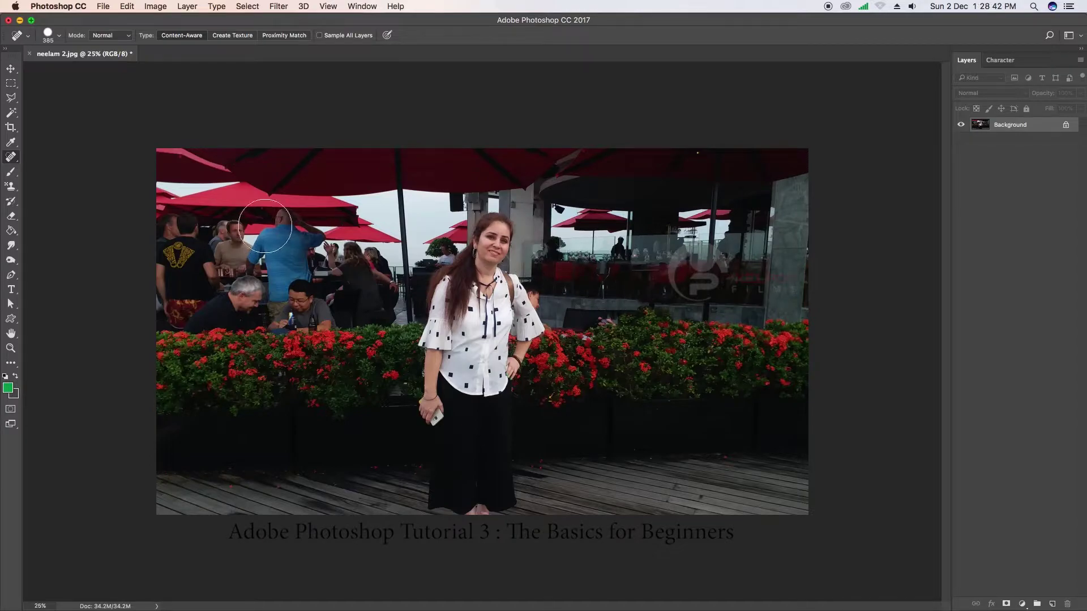
pyautogui.moveTo(262, 226); pyautogui.dragTo(369, 224)
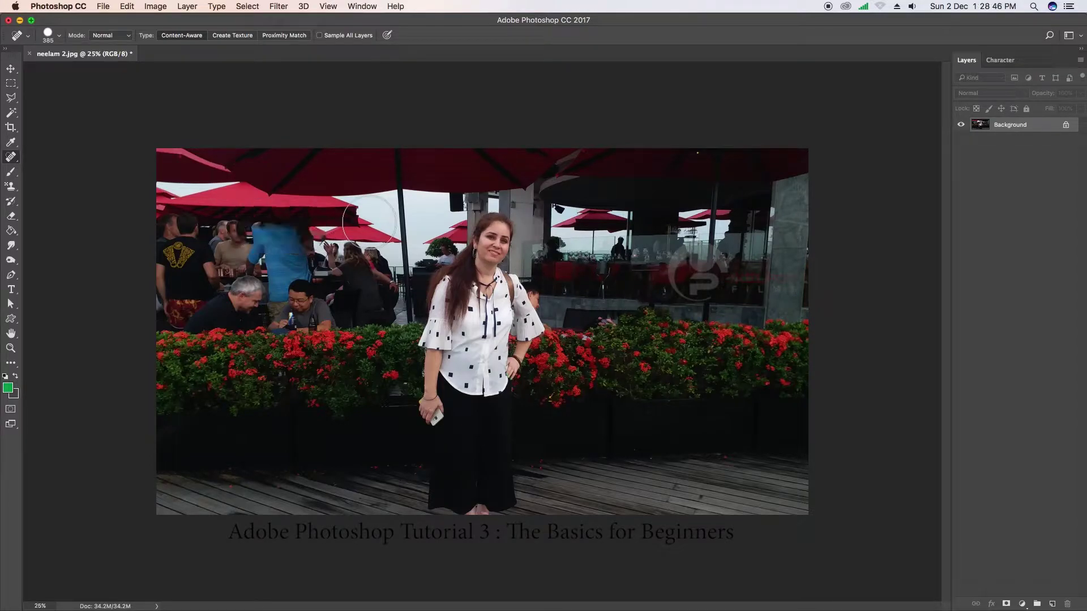
pyautogui.press('super+alt+z')
pyautogui.press('super+alt+z')
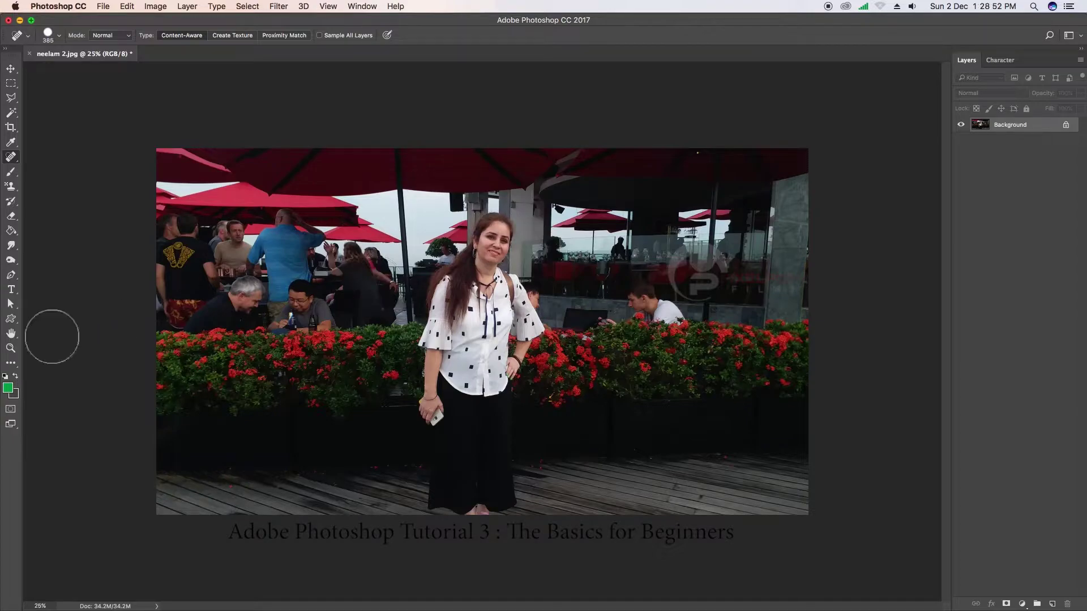
pyautogui.click(10, 348)
pyautogui.moveTo(467, 365)
pyautogui.mouseDown()
pyautogui.moveTo(454, 369)
pyautogui.moveTo(470, 332)
pyautogui.mouseUp()
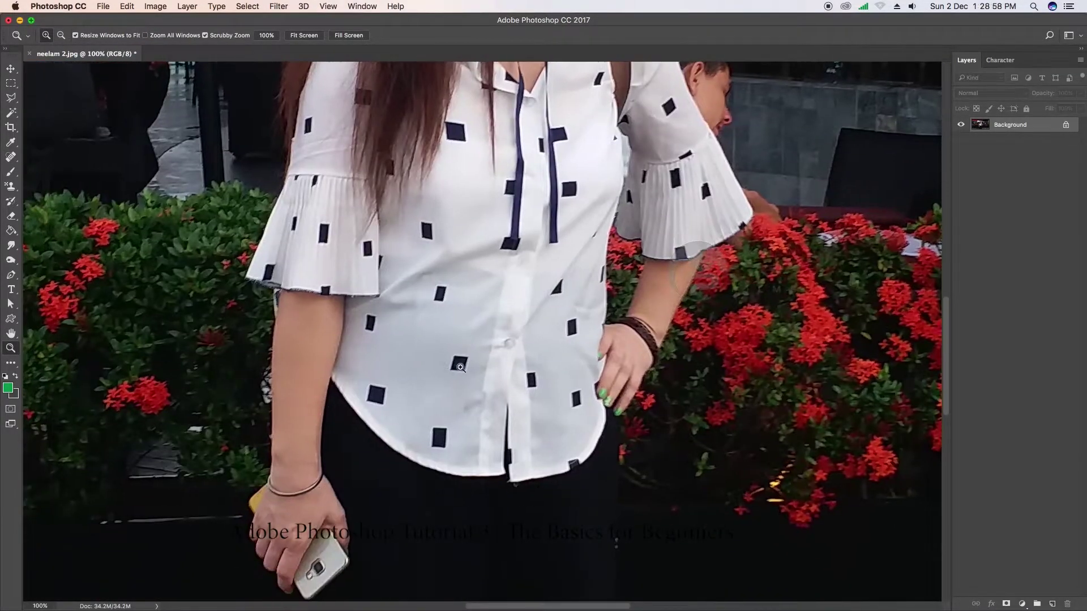
pyautogui.click(10, 157)
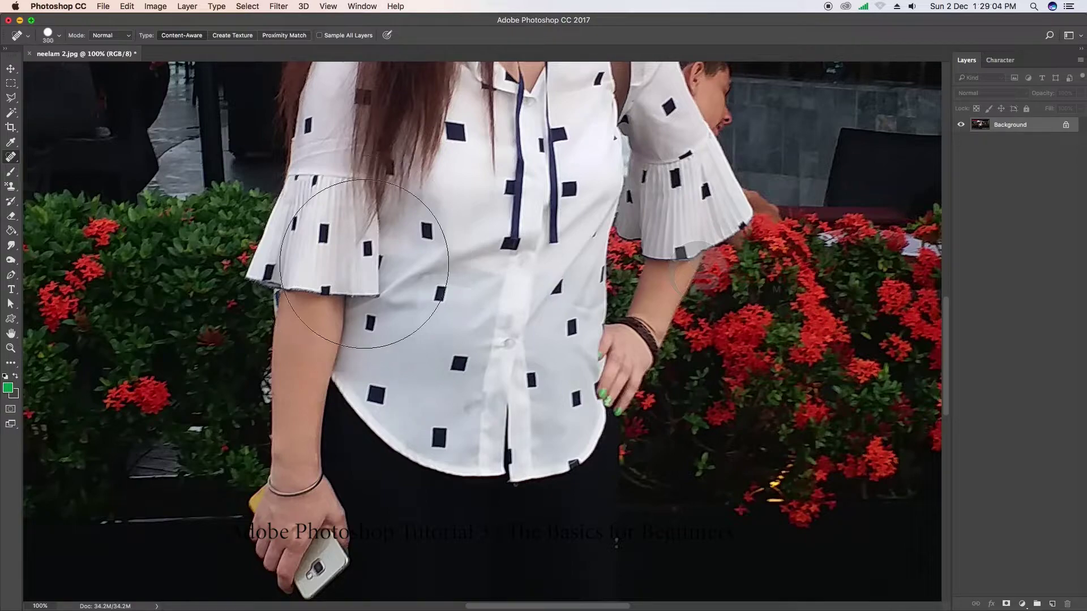
pyautogui.press('[')
pyautogui.press('[')
pyautogui.press('[')
pyautogui.click(457, 365)
pyautogui.click(439, 295)
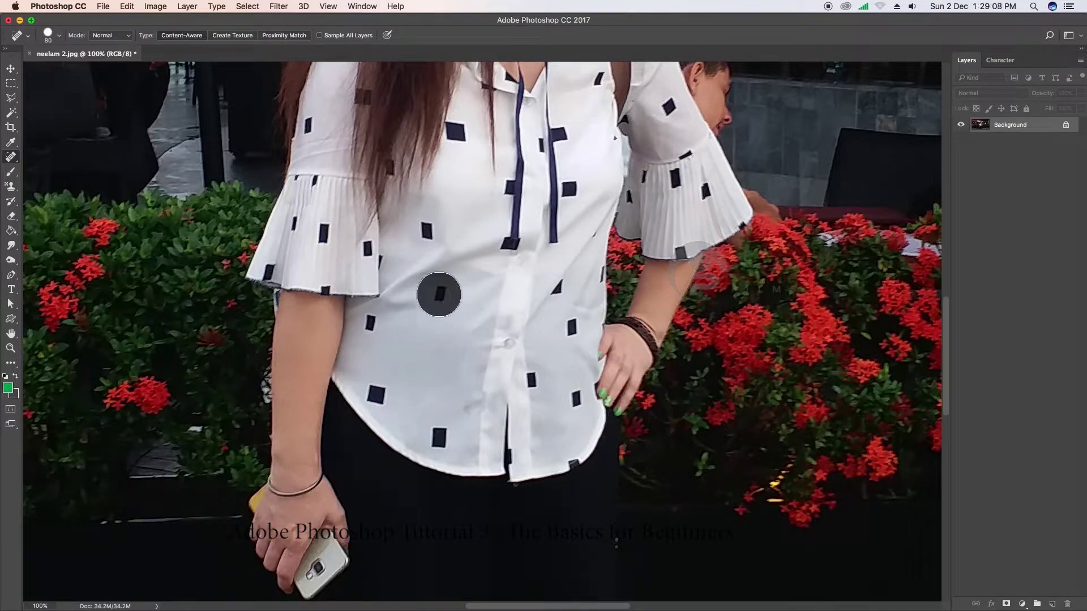
pyautogui.click(439, 437)
pyautogui.click(375, 395)
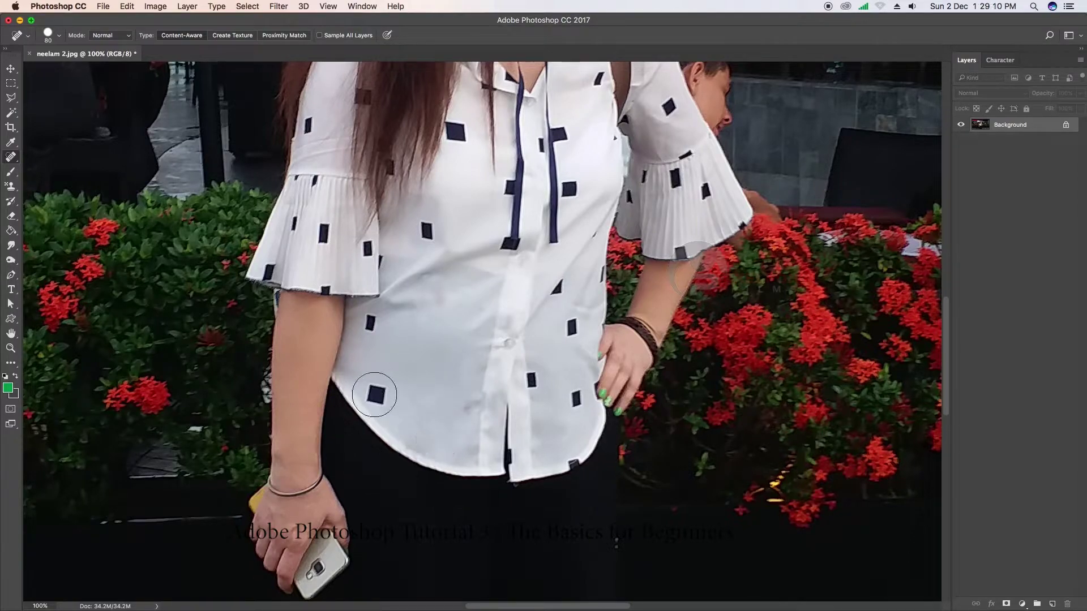
pyautogui.click(379, 330)
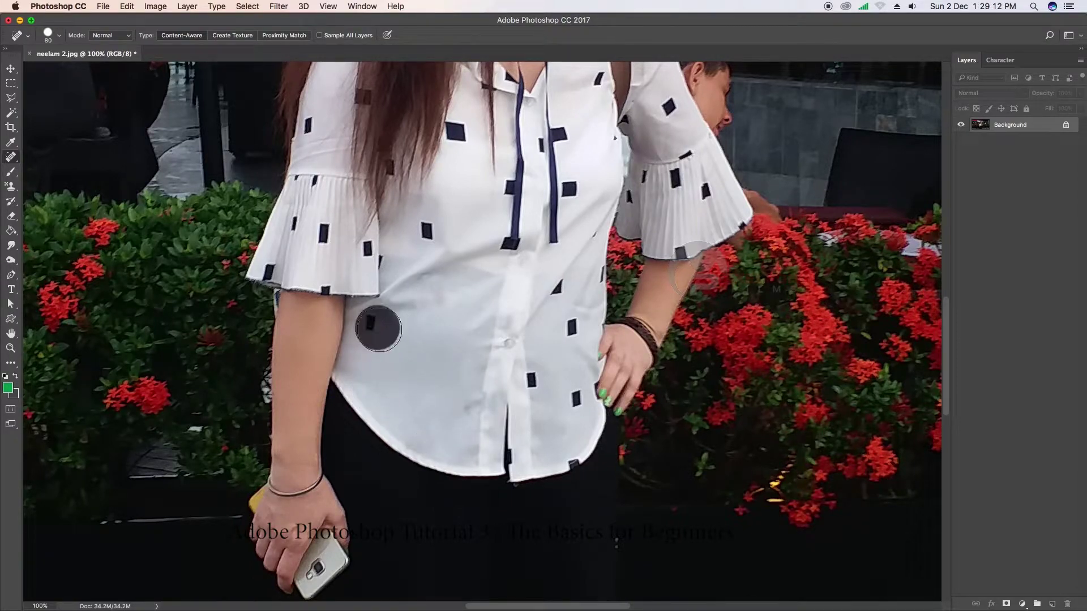
pyautogui.click(567, 330)
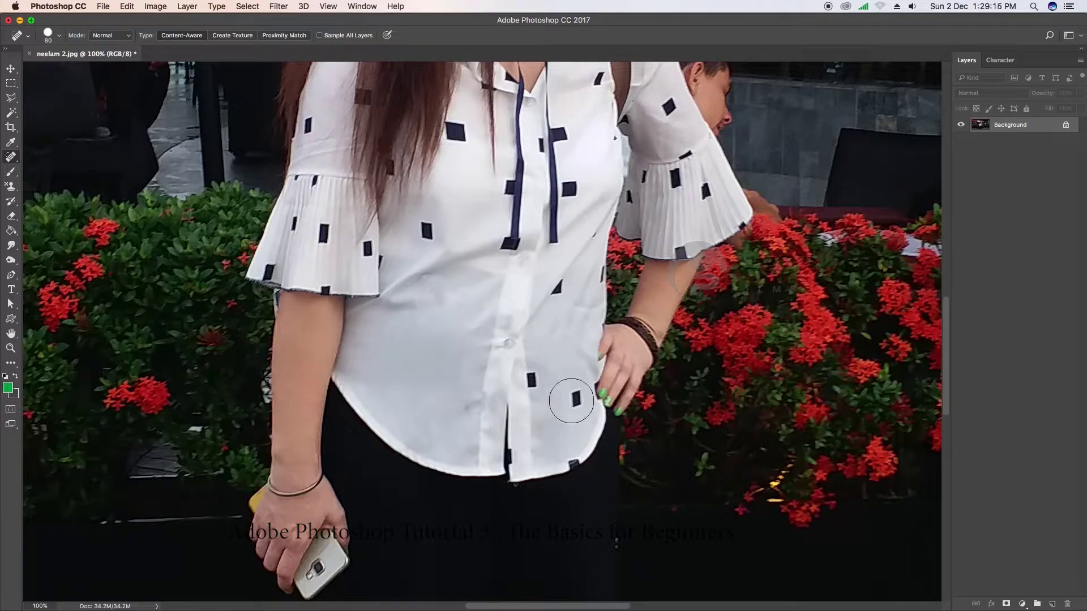
pyautogui.click(572, 398)
pyautogui.hotkey('ctrl', 'alt', 'z')
pyautogui.hotkey('ctrl', 'alt', 'z')
pyautogui.hotkey('ctrl', 'alt', 'z')
pyautogui.hotkey('ctrl', 'alt', 'z')
pyautogui.hotkey('ctrl', 'alt', 'z')
pyautogui.hotkey('ctrl', 'alt', 'z')
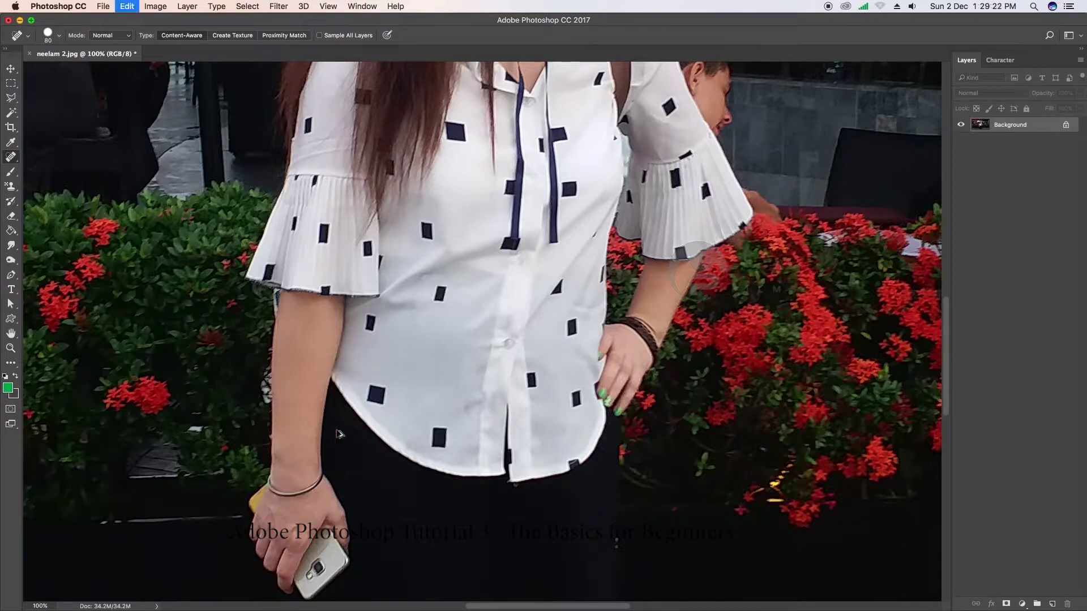
pyautogui.hotkey('ctrl', 'alt', 'z')
# - Zoom out, zoom in on the woman's face, then return to 100%
pyautogui.press('z')
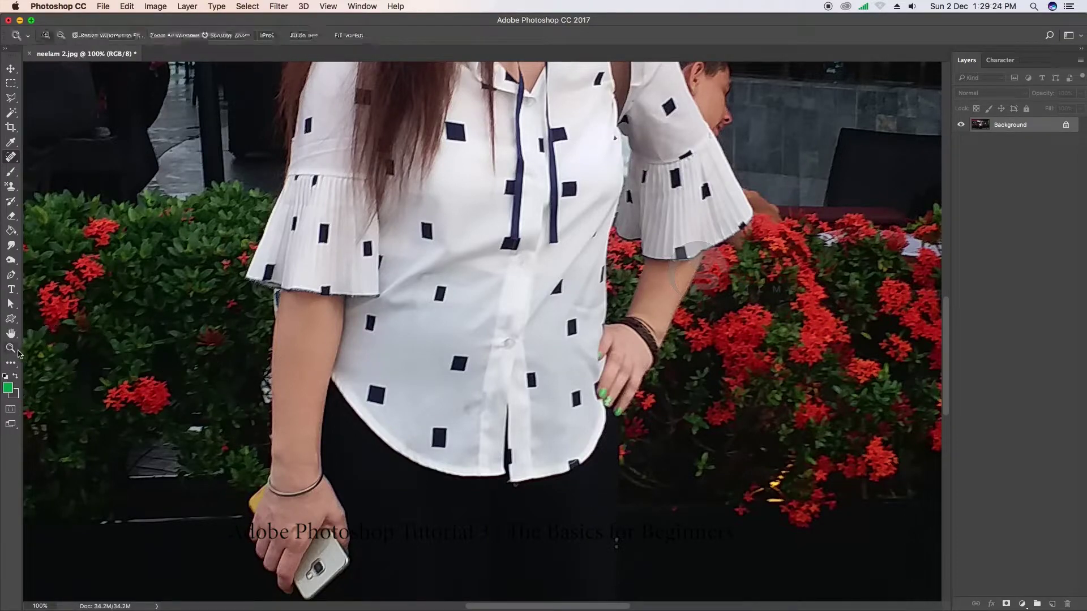
pyautogui.keyDown('alt'); pyautogui.click(467, 306); pyautogui.keyUp('alt')
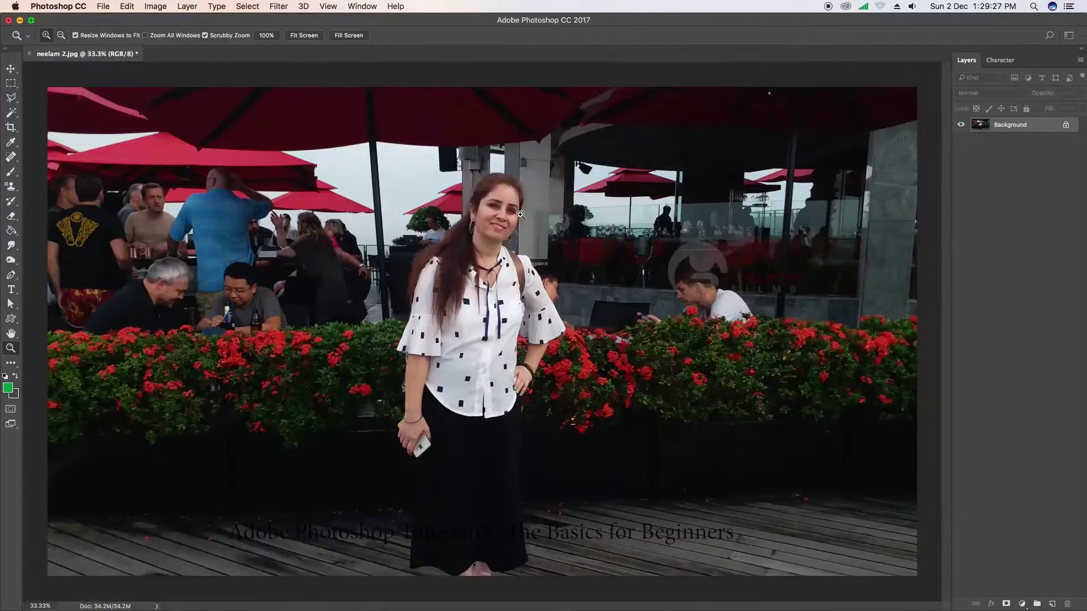
pyautogui.click(521, 214)
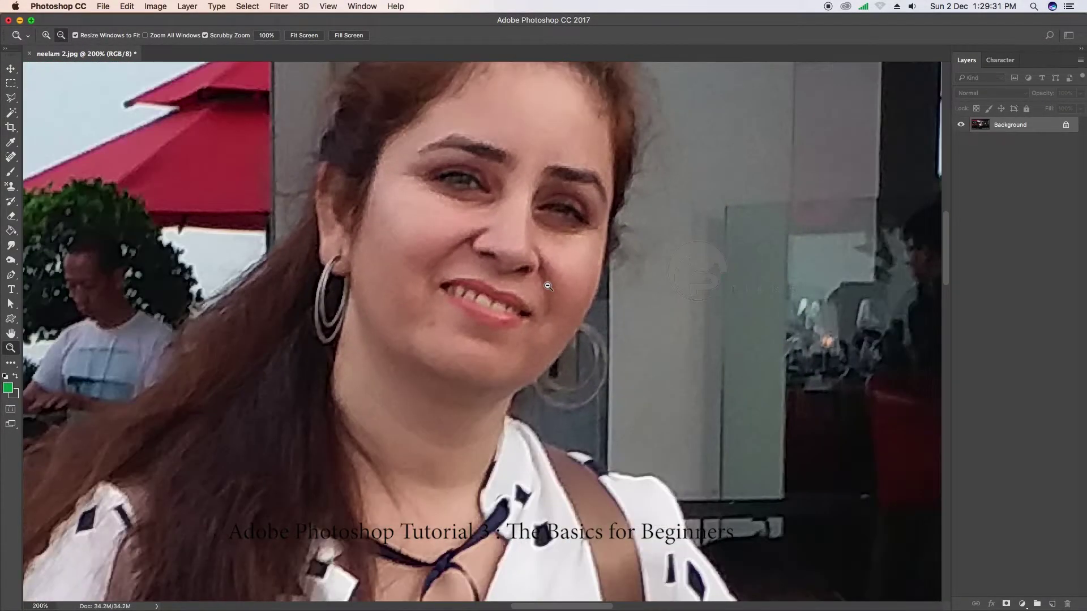
pyautogui.keyDown('alt'); pyautogui.click(548, 286); pyautogui.keyUp('alt')
# - Use a 40 px Spot Healing Brush to heal the cheek, chin and forehead blemishes
pyautogui.press('b')
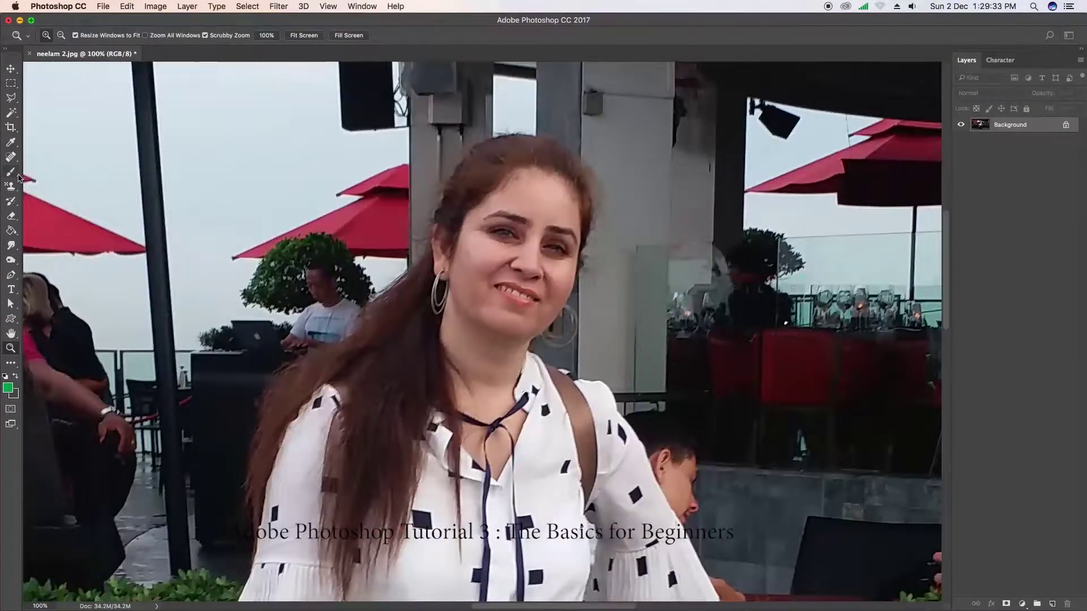
pyautogui.press('j')
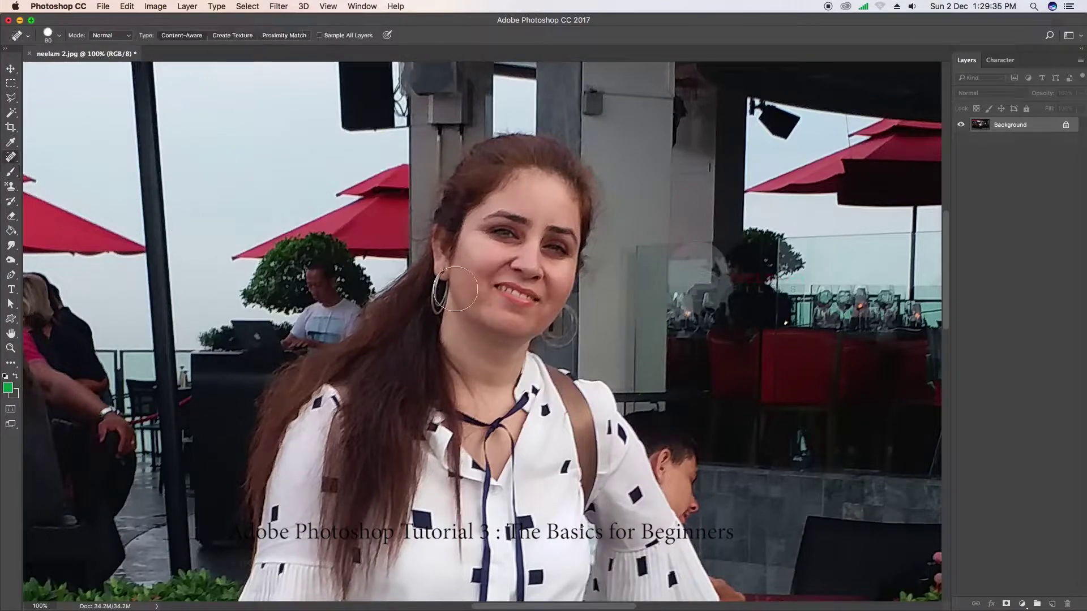
pyautogui.press('[')
pyautogui.press('[')
pyautogui.press('[')
pyautogui.press('[')
pyautogui.moveTo(480, 257); pyautogui.dragTo(470, 249)
pyautogui.moveTo(504, 317); pyautogui.dragTo(518, 318)
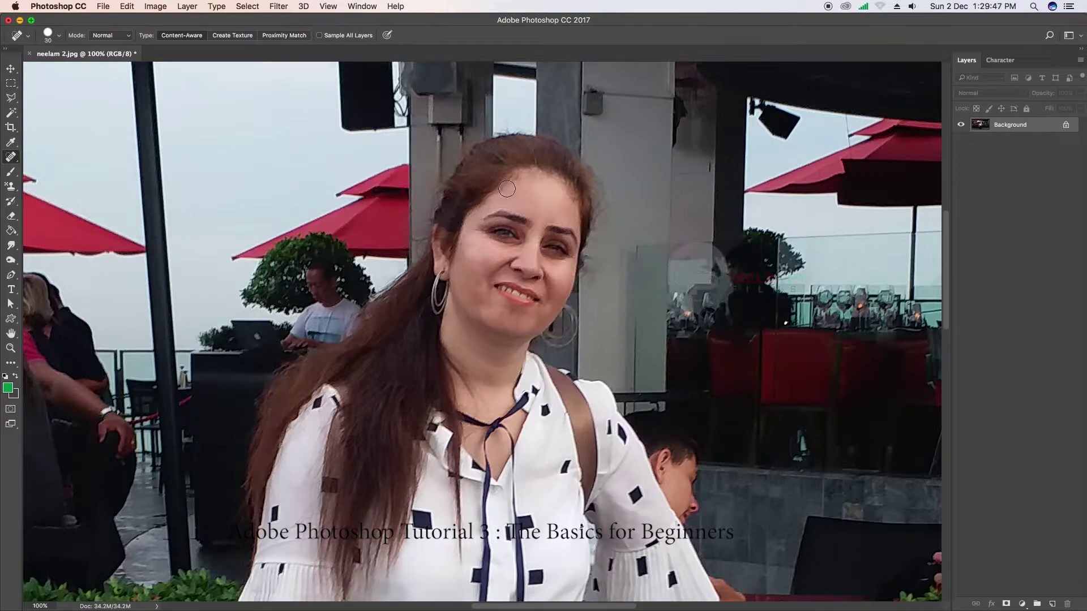
pyautogui.moveTo(506, 189); pyautogui.dragTo(538, 179)
# - Heal a forehead spot, then Healing Brush the dark shirt square and sleeve, undoing a stray stroke
pyautogui.click(569, 205)
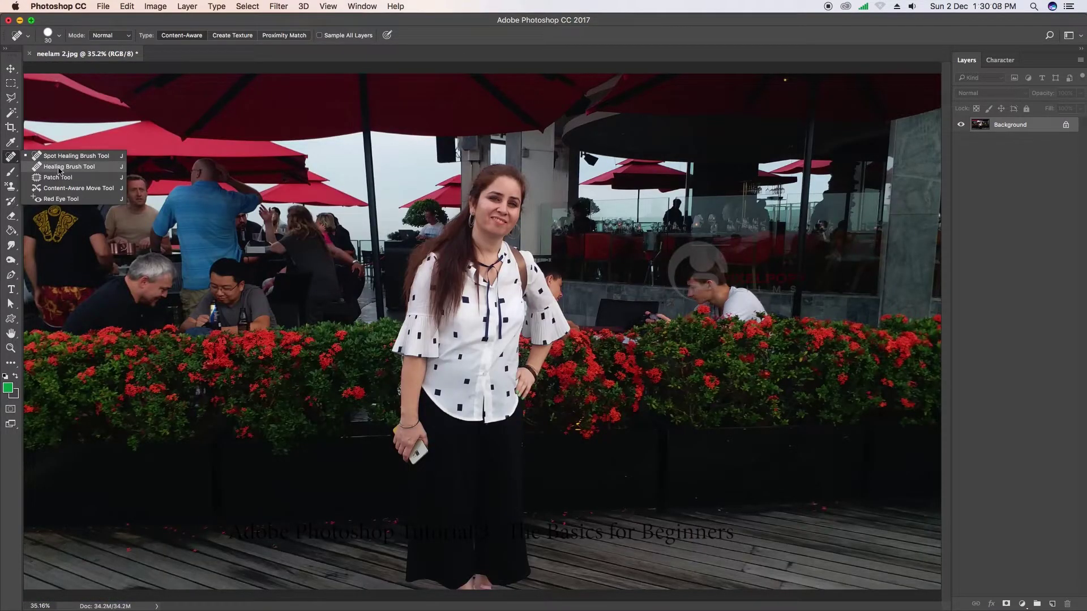
pyautogui.click(60, 167)
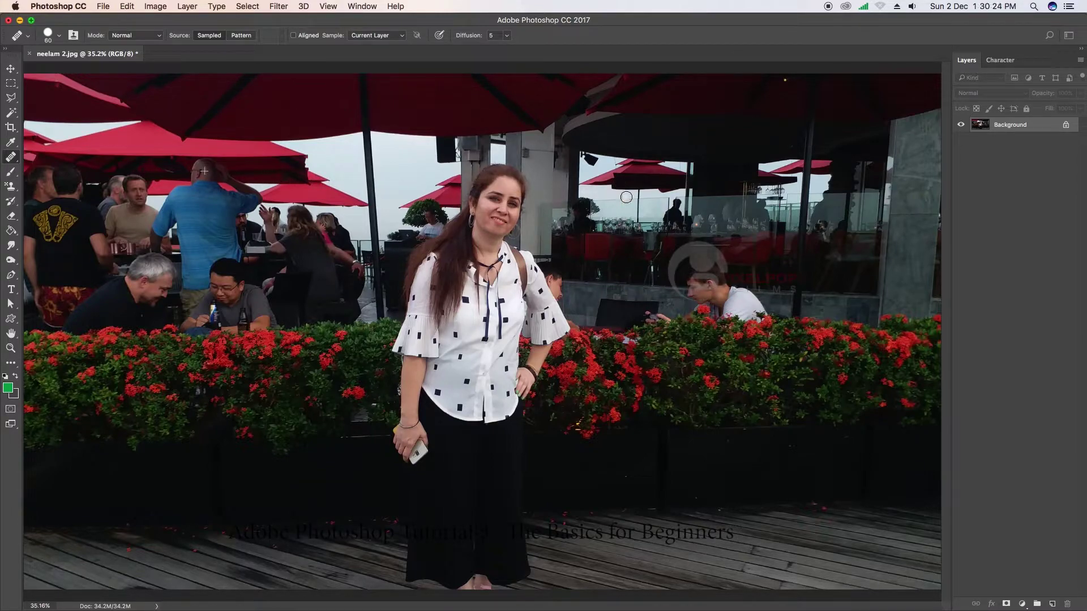
pyautogui.moveTo(626, 197); pyautogui.dragTo(594, 260)
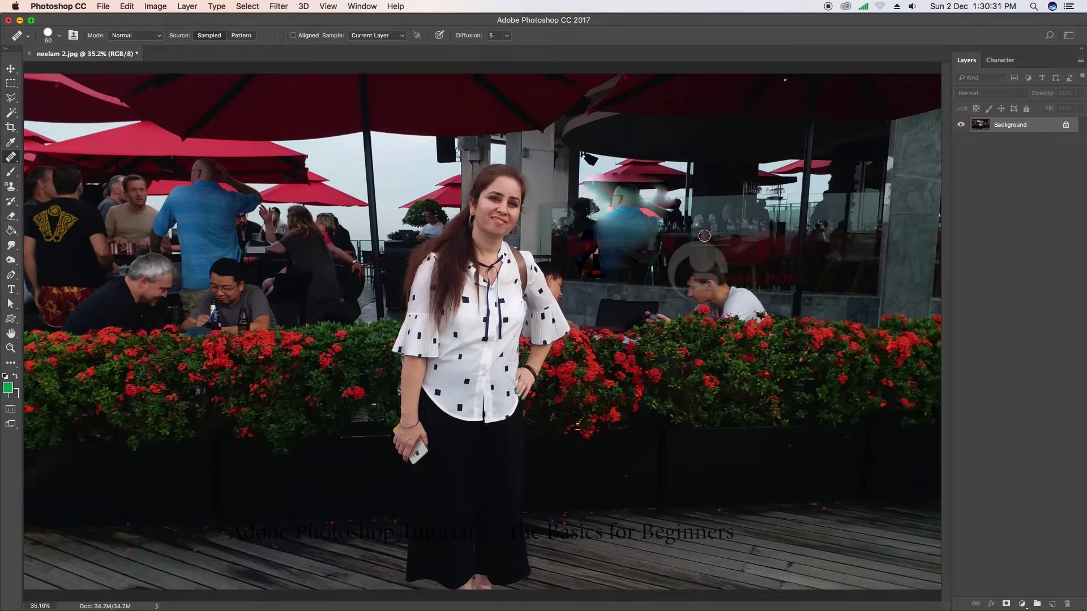
pyautogui.press('super+z')
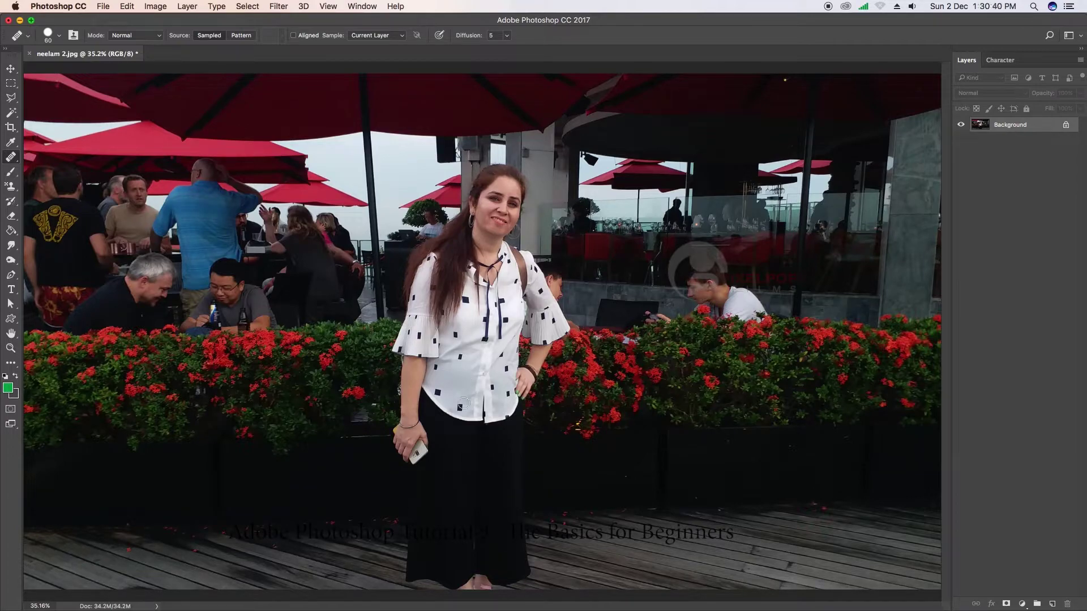
pyautogui.moveTo(464, 364); pyautogui.dragTo(461, 357)
pyautogui.click(526, 341)
# - Zoom in closely on the woman's hand and bracelet
pyautogui.click(10, 347)
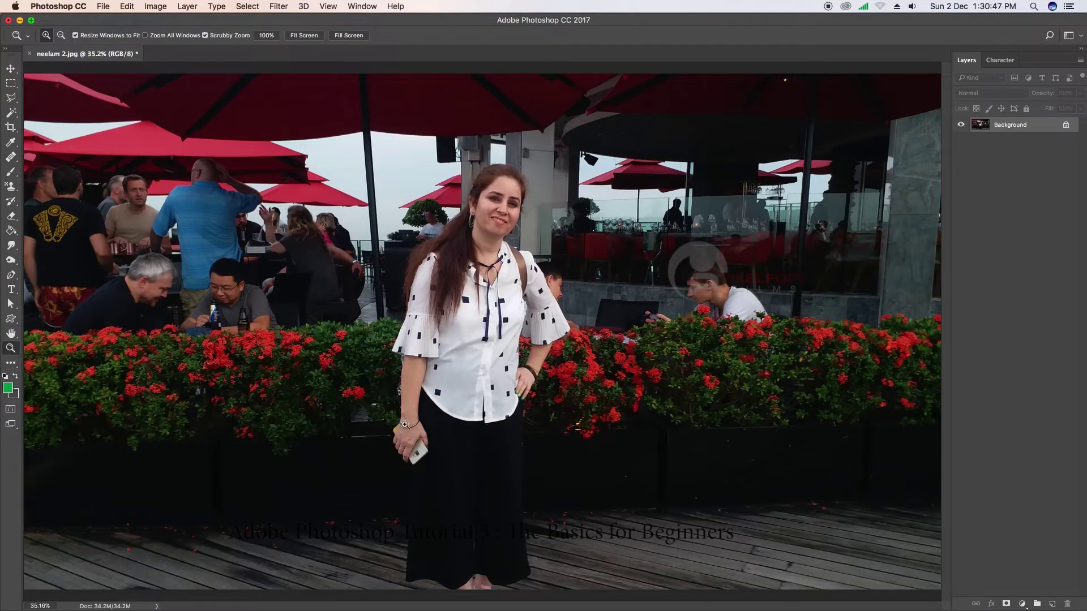
pyautogui.click(419, 424)
pyautogui.click(420, 424)
pyautogui.click(419, 424)
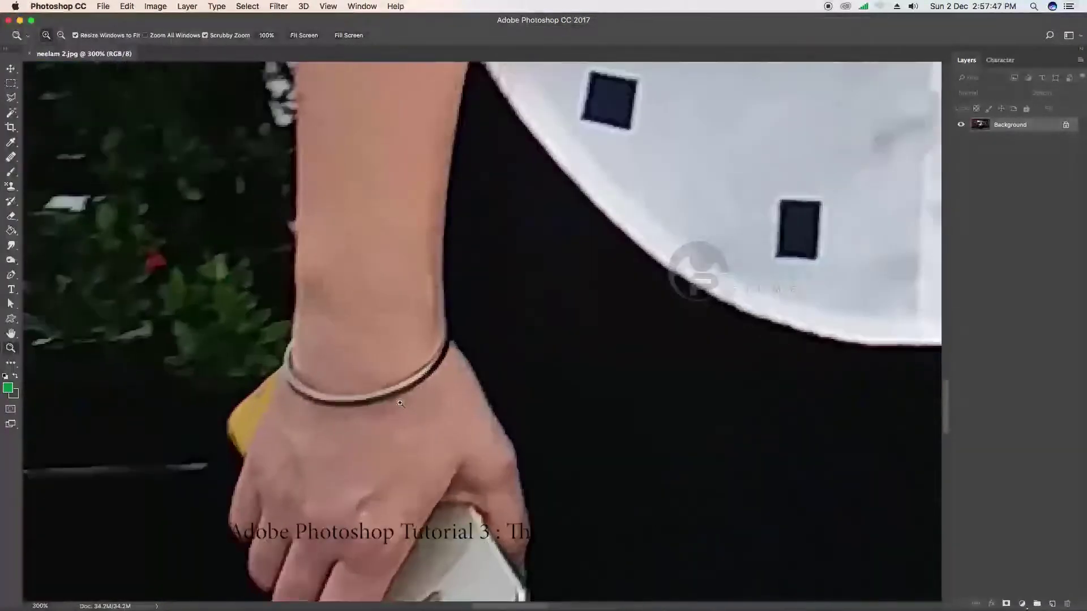
# - Sample clean wrist skin with the Healing Brush and heal away the bracelet
pyautogui.click(10, 187)
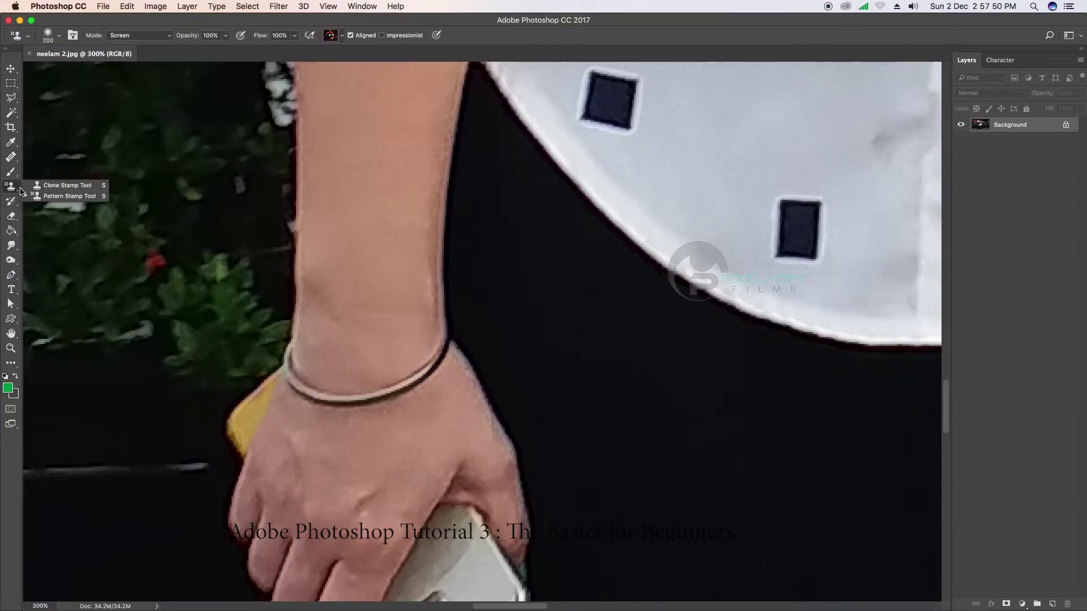
pyautogui.click(11, 157)
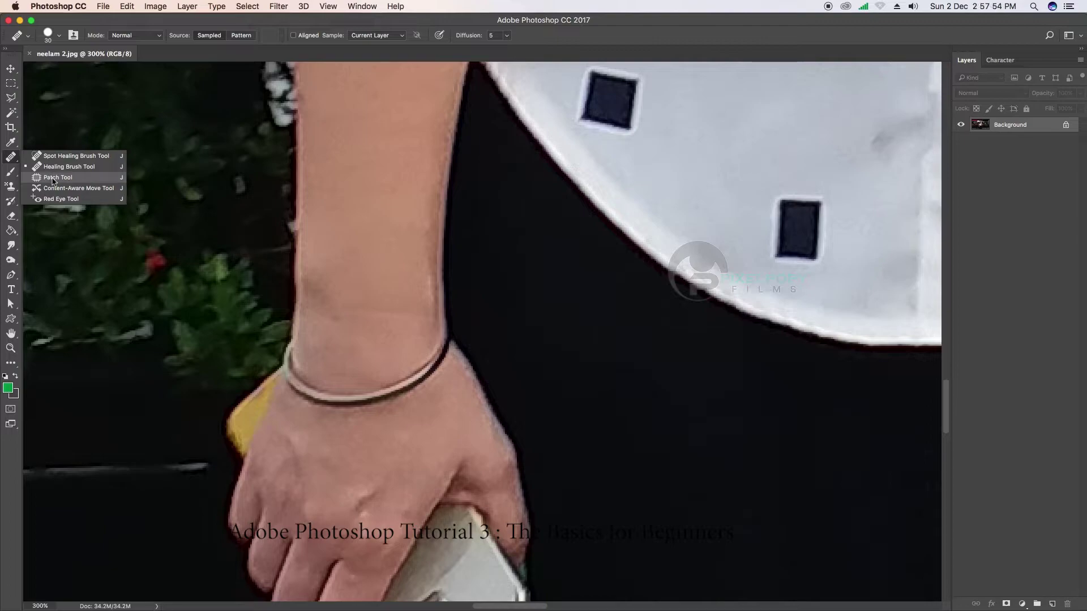
pyautogui.click(65, 167)
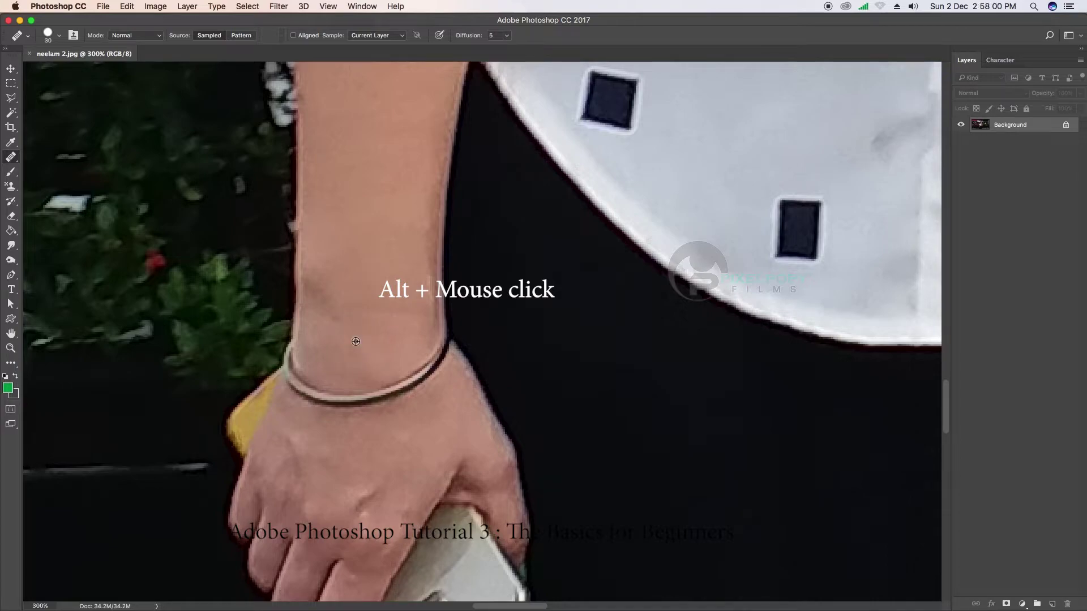
pyautogui.keyDown('alt'); pyautogui.click(355, 341); pyautogui.keyUp('alt')
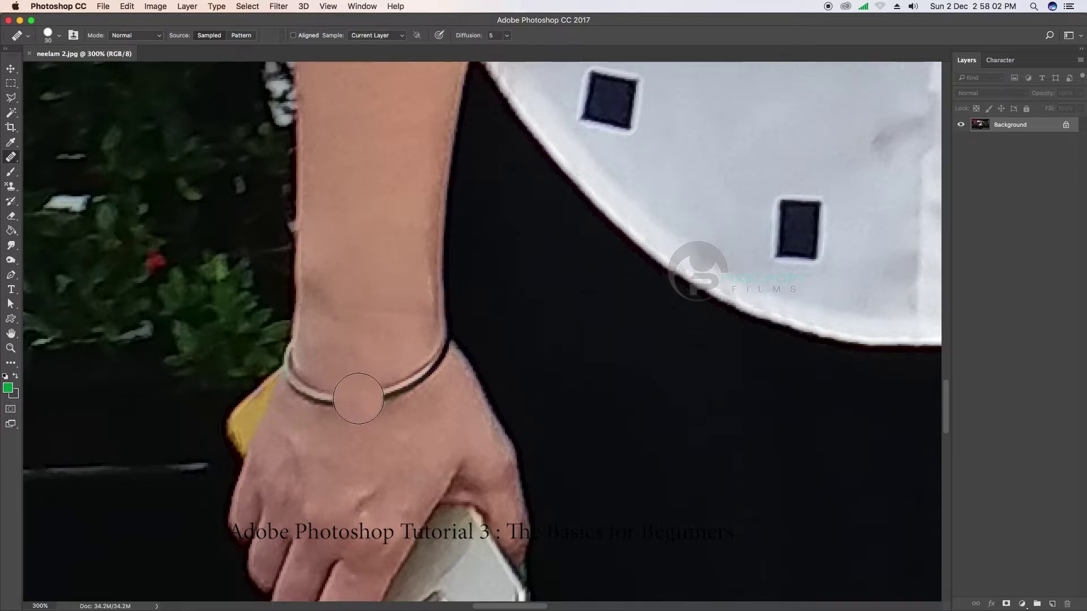
pyautogui.moveTo(363, 400)
pyautogui.mouseDown()
pyautogui.moveTo(376, 397)
pyautogui.moveTo(320, 391)
pyautogui.mouseUp()
pyautogui.keyDown('alt'); pyautogui.click(354, 303); pyautogui.keyUp('alt')
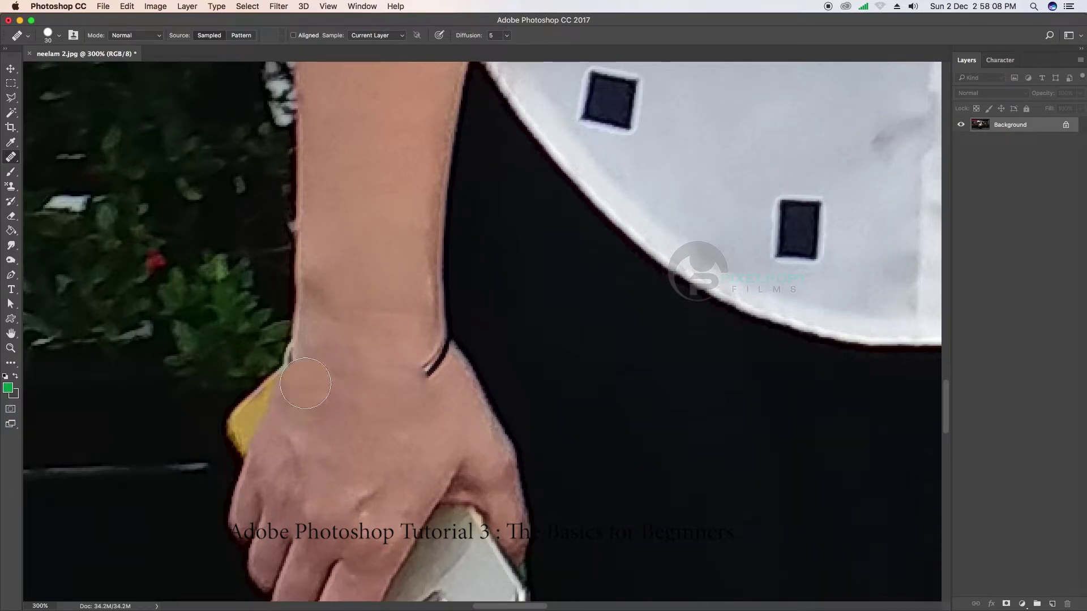
pyautogui.moveTo(390, 371)
pyautogui.mouseDown()
pyautogui.moveTo(395, 405)
pyautogui.moveTo(356, 397)
pyautogui.moveTo(440, 352)
pyautogui.mouseUp()
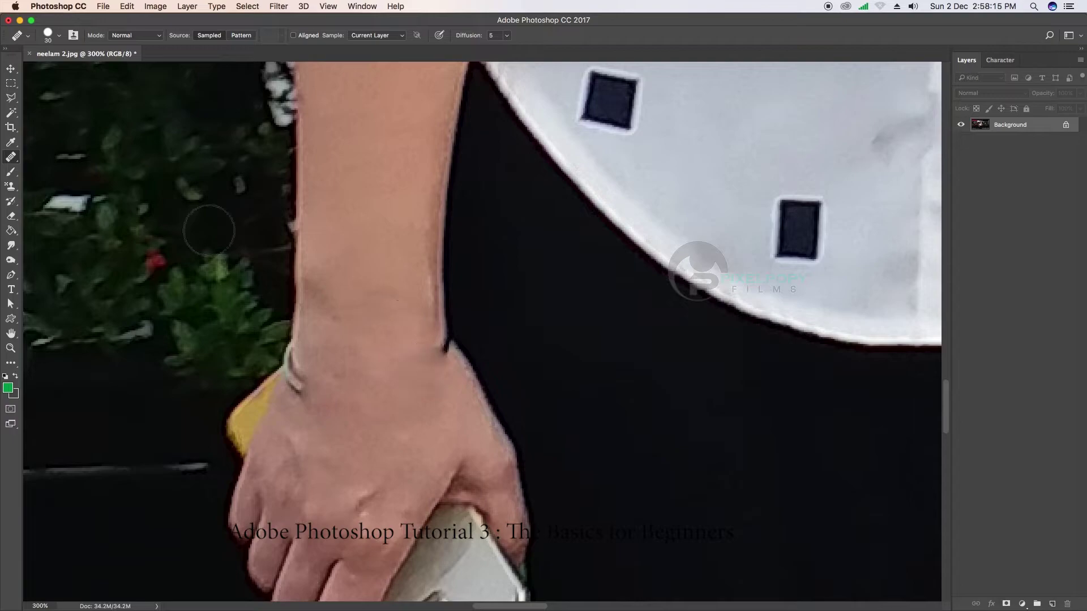
# - Zoom back out to show the woman and the flower hedge
pyautogui.rightClick(13, 161)
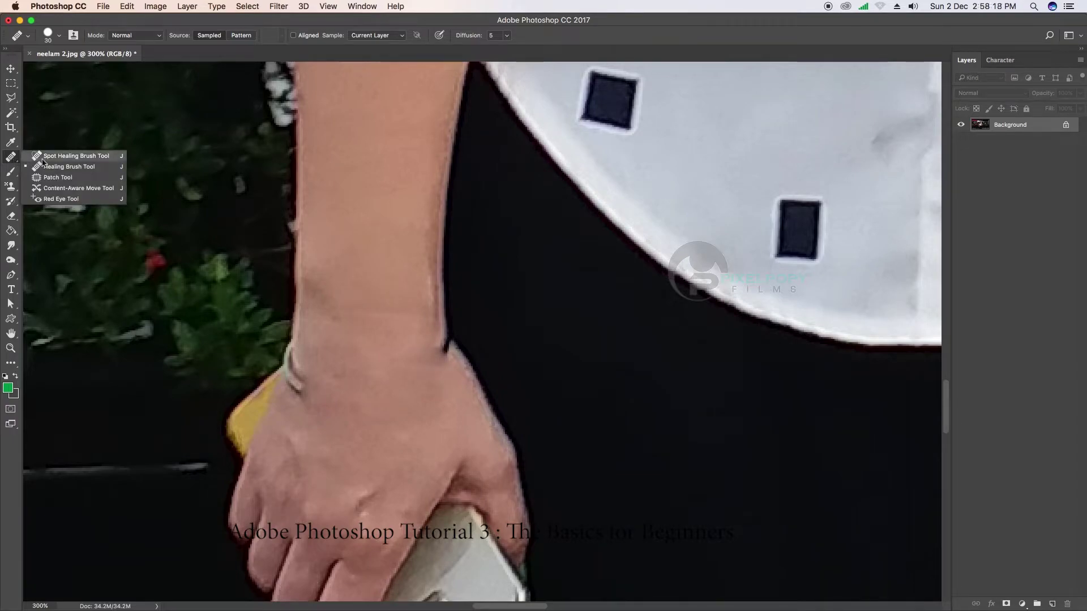
pyautogui.click(62, 167)
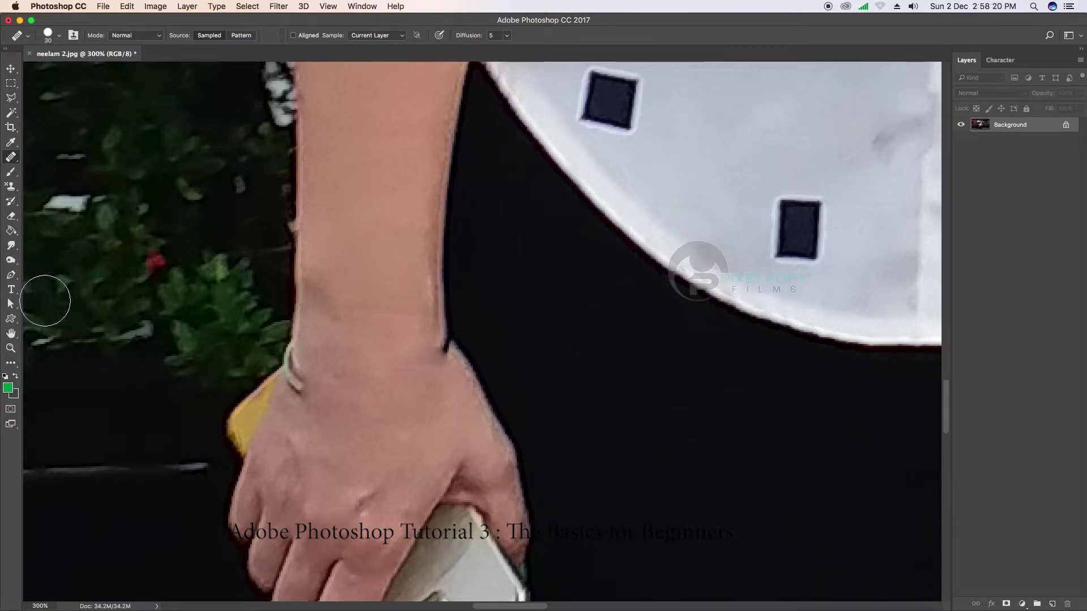
pyautogui.click(11, 349)
pyautogui.keyDown('alt'); pyautogui.click(446, 320); pyautogui.keyUp('alt')
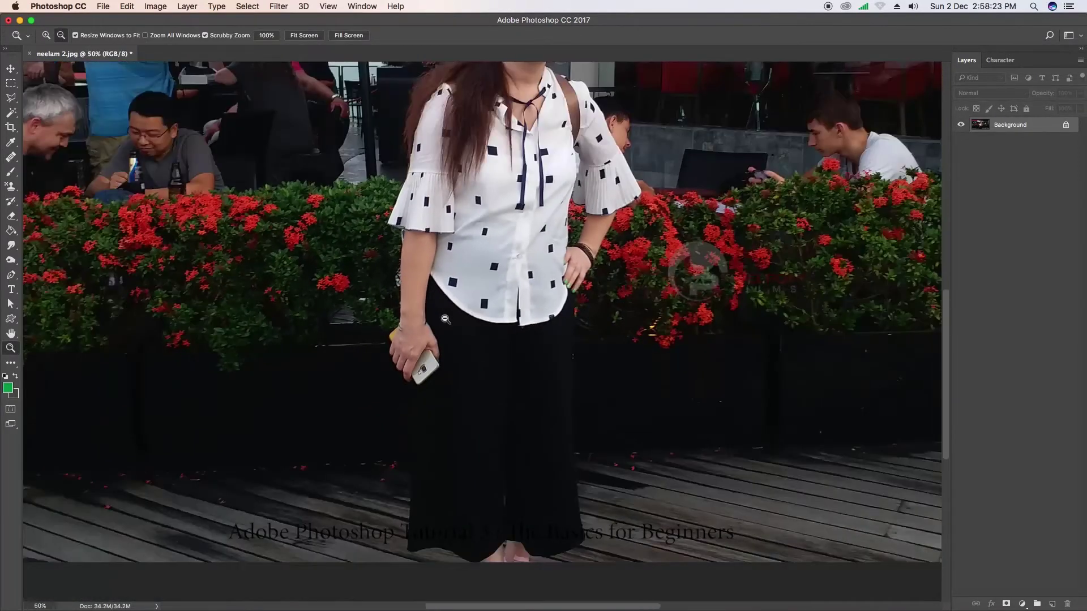
# - At 33.3% zoom, patch out the seated man by covering him with flowers from below
pyautogui.keyDown('alt'); pyautogui.click(445, 320); pyautogui.keyUp('alt')
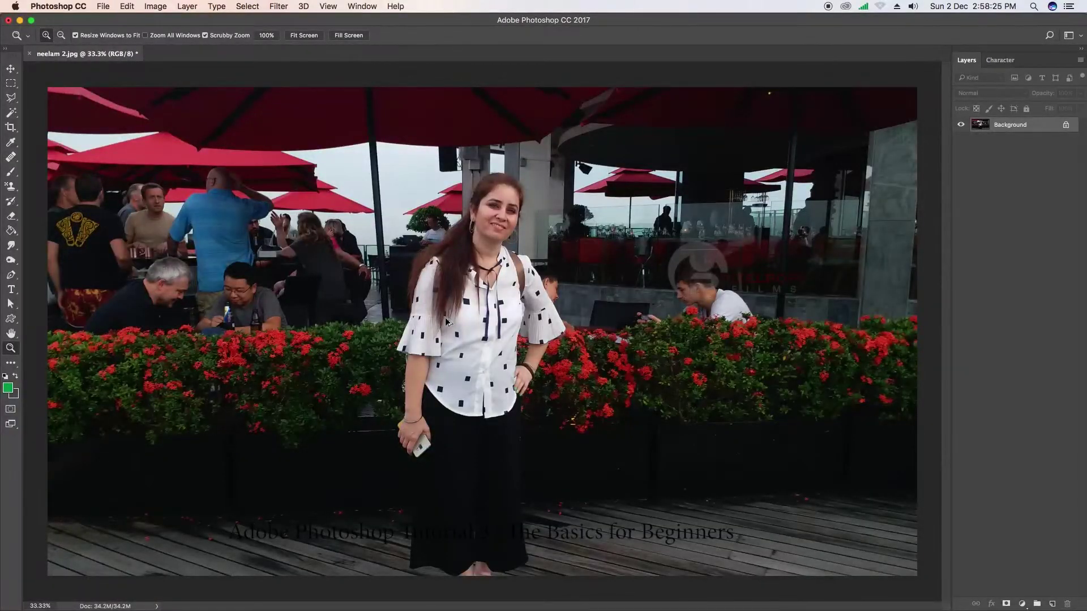
pyautogui.click(16, 160)
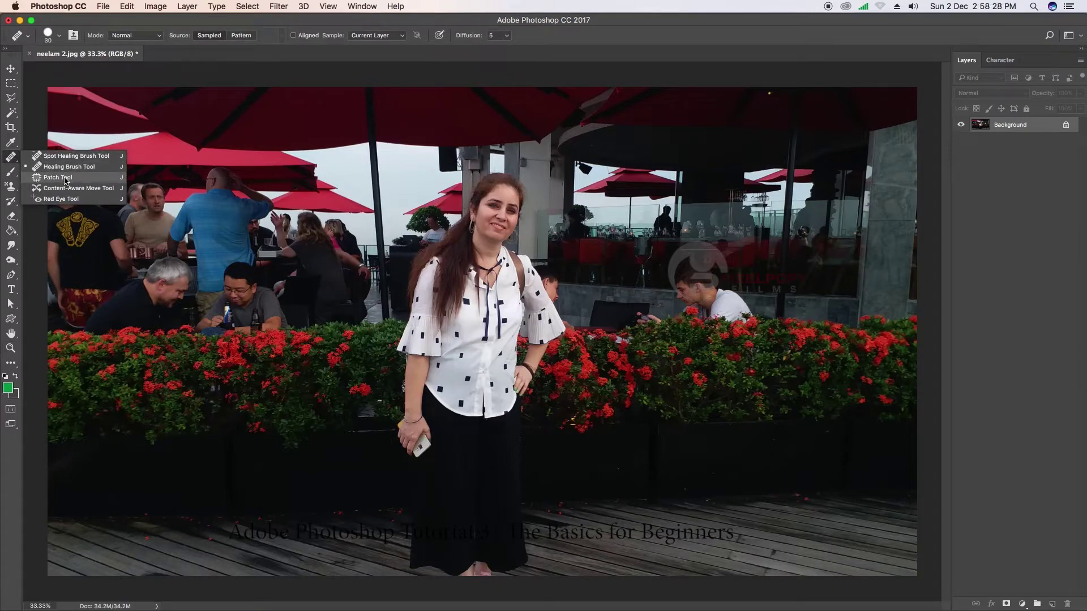
pyautogui.click(65, 180)
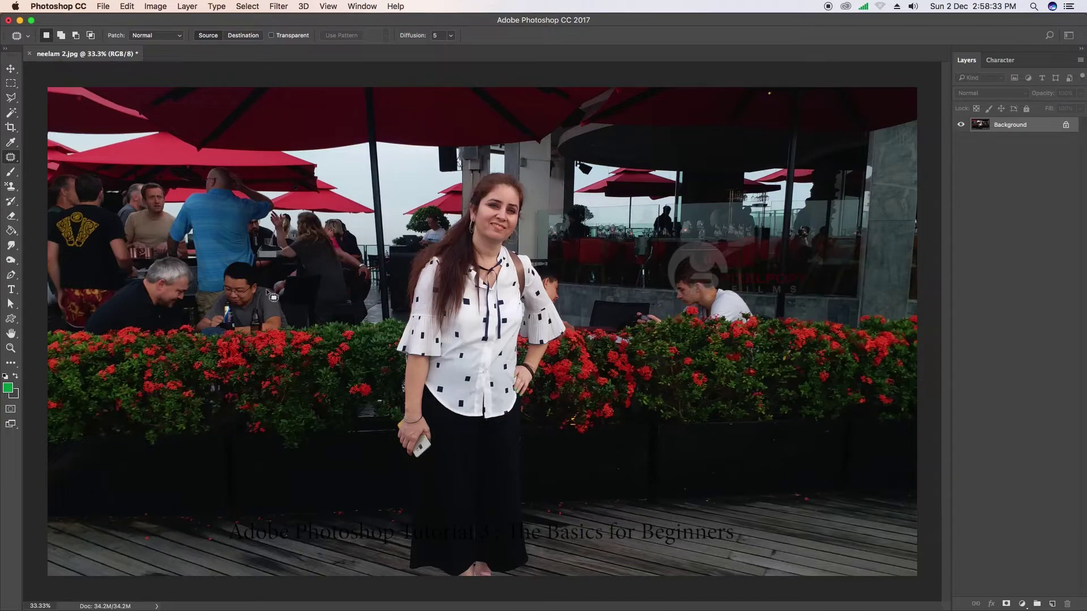
pyautogui.moveTo(266, 291); pyautogui.dragTo(197, 308)
pyautogui.moveTo(203, 314)
pyautogui.mouseDown()
pyautogui.moveTo(276, 281)
pyautogui.moveTo(307, 341)
pyautogui.mouseUp()
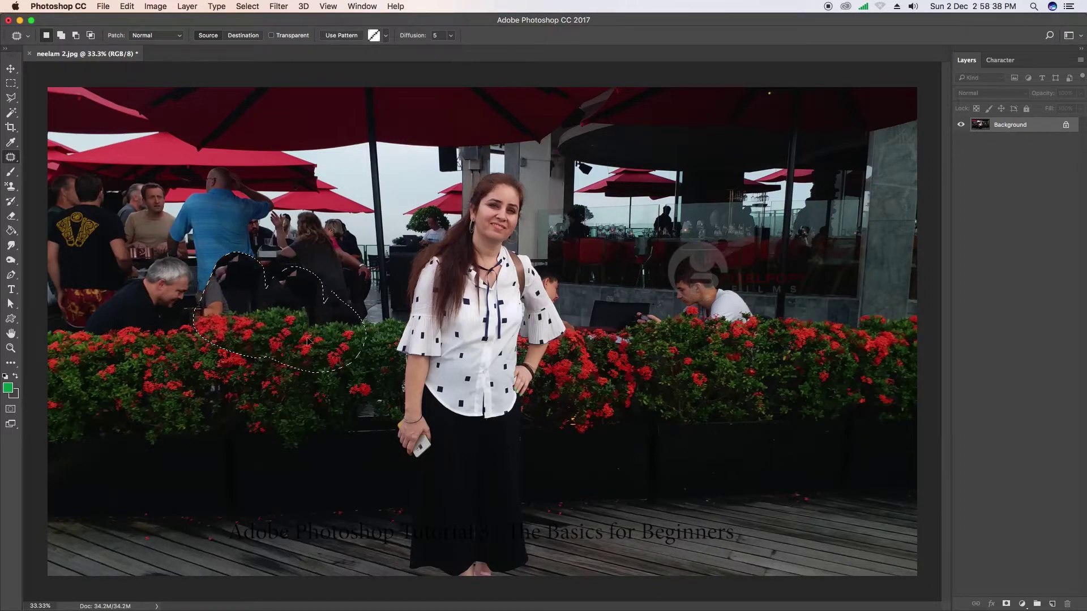
pyautogui.moveTo(307, 341); pyautogui.dragTo(279, 390)
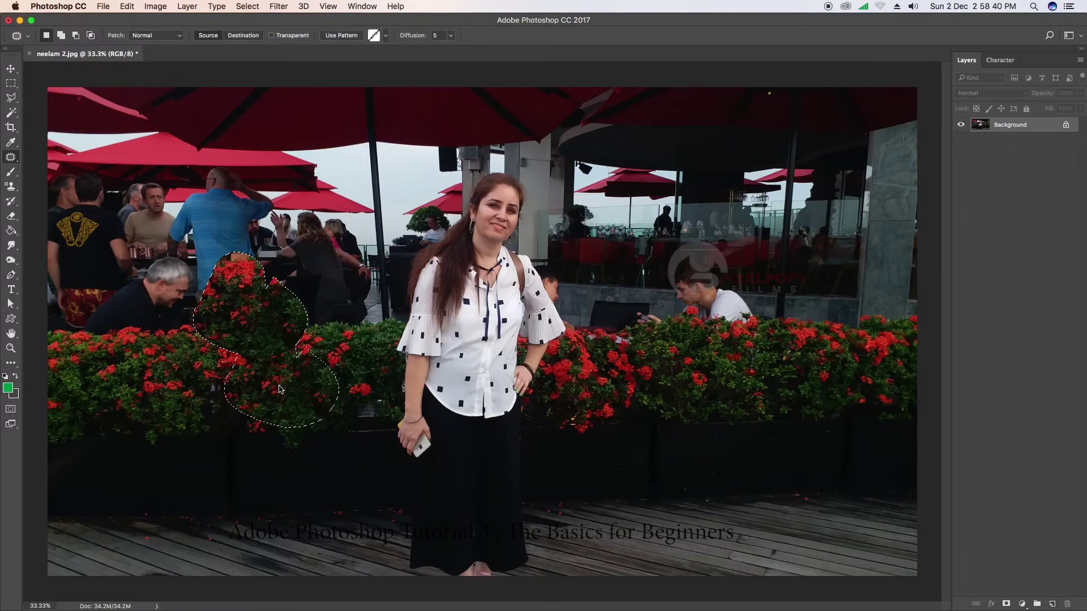
pyautogui.press('super+d')
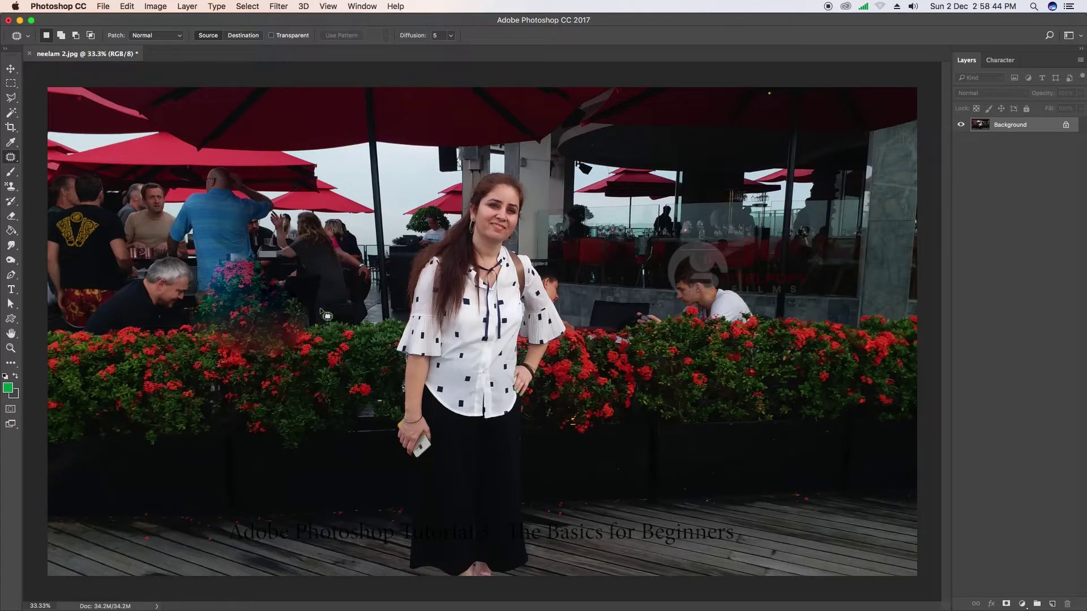
# - Patch out the young man on the right and deselect
pyautogui.moveTo(724, 328)
pyautogui.mouseDown()
pyautogui.moveTo(694, 271)
pyautogui.moveTo(676, 304)
pyautogui.moveTo(801, 360)
pyautogui.moveTo(781, 348)
pyautogui.mouseUp()
pyautogui.hotkey('ctrl', 'd')
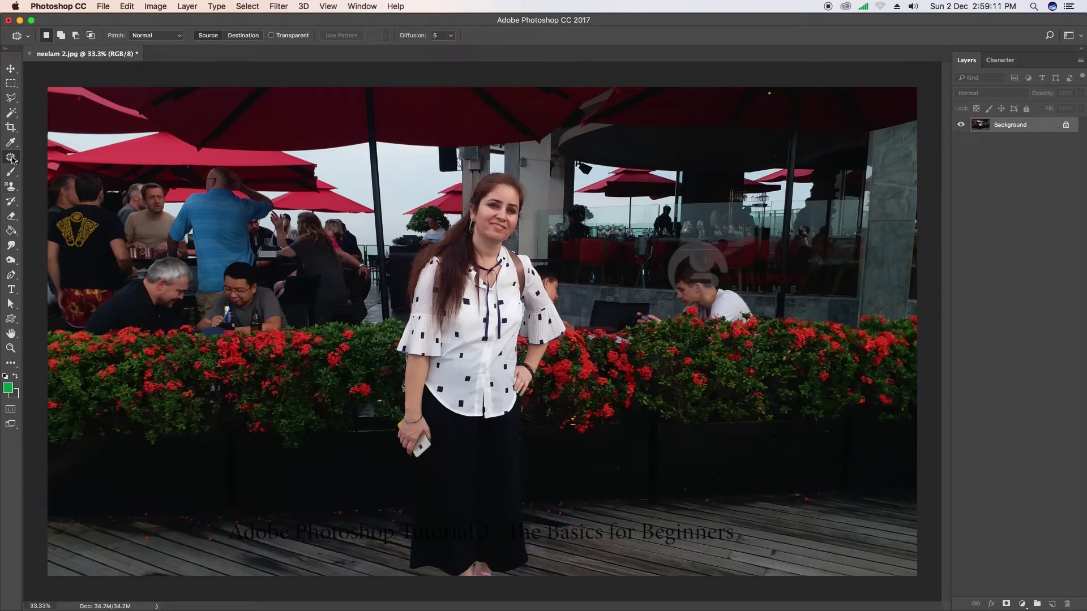
pyautogui.rightClick(11, 157)
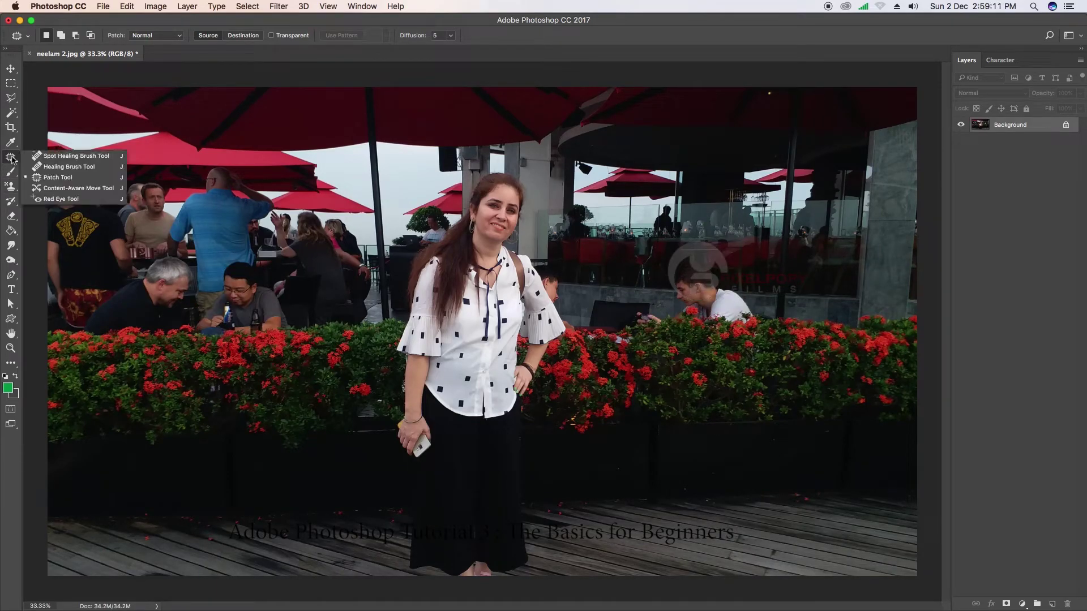
# - Content-Aware Move the group of seated men to the right side, commit, and deselect
pyautogui.click(62, 188)
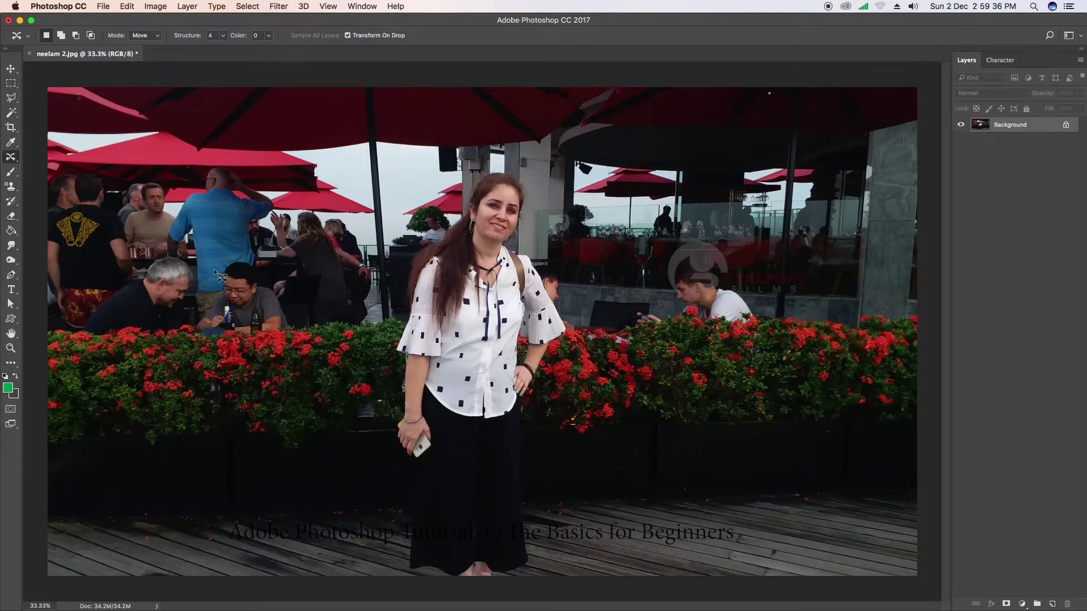
pyautogui.moveTo(266, 200)
pyautogui.mouseDown()
pyautogui.moveTo(214, 190)
pyautogui.moveTo(175, 204)
pyautogui.moveTo(163, 249)
pyautogui.moveTo(88, 322)
pyautogui.moveTo(285, 331)
pyautogui.moveTo(316, 259)
pyautogui.moveTo(266, 201)
pyautogui.mouseUp()
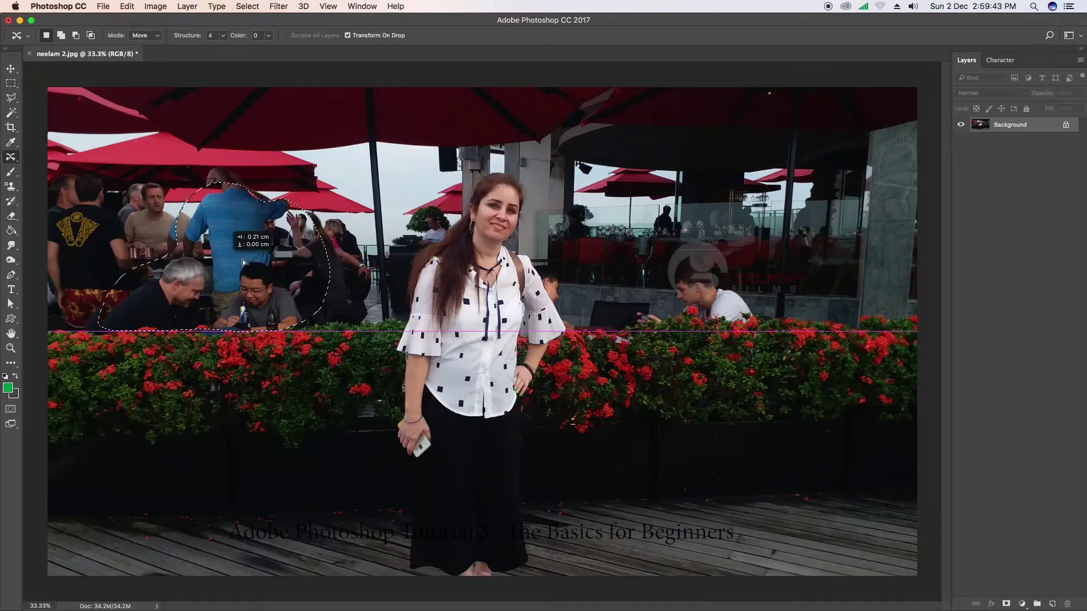
pyautogui.moveTo(283, 249); pyautogui.dragTo(735, 251)
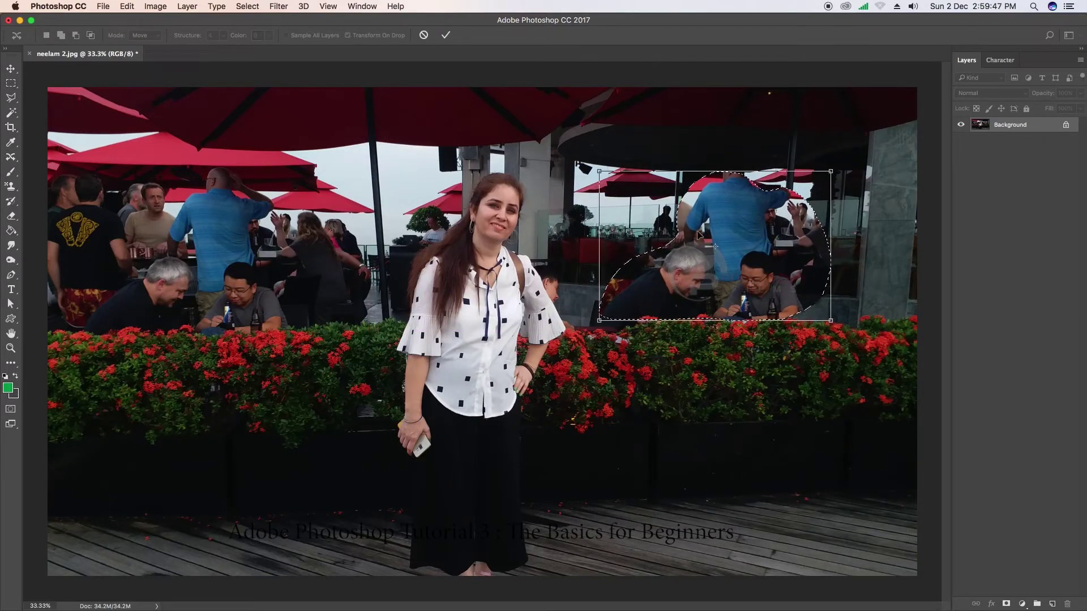
pyautogui.press('Return')
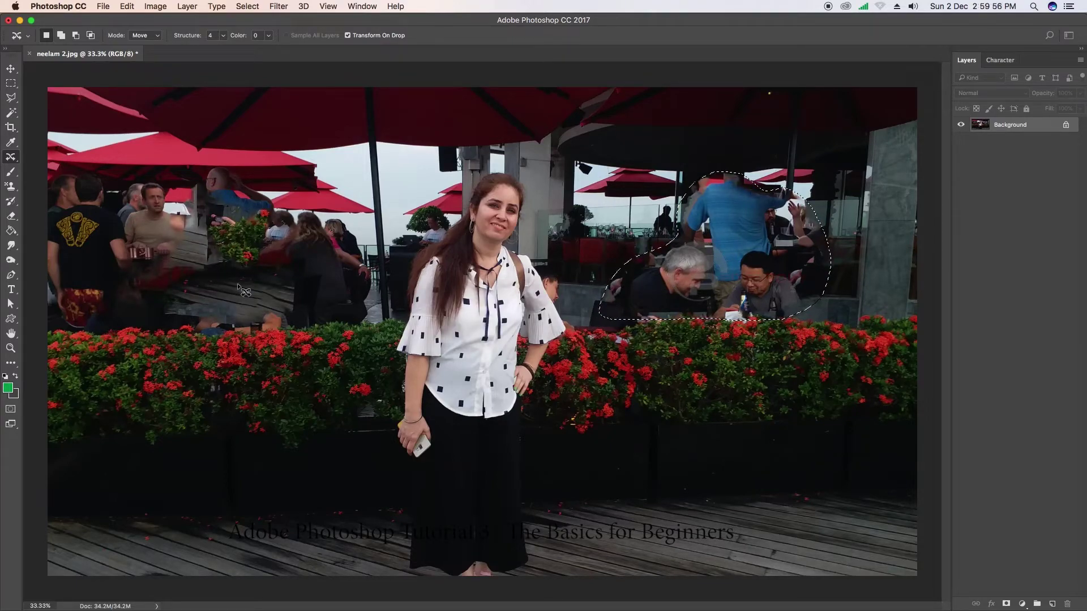
pyautogui.press('super+d')
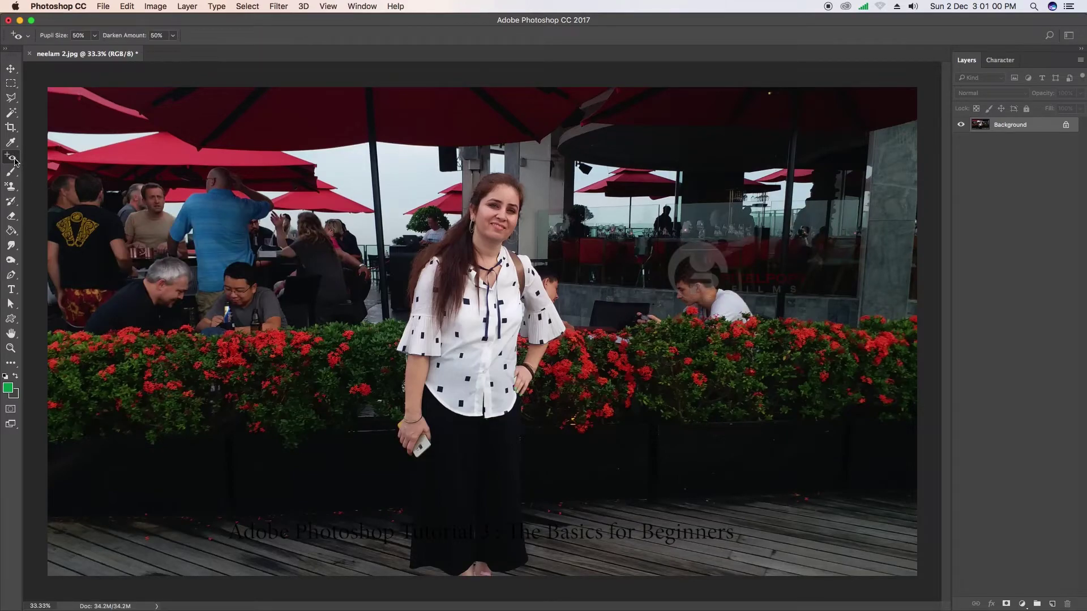
# - Select the Red Eye Tool and open women.jpg from the Desktop
pyautogui.rightClick(15, 161)
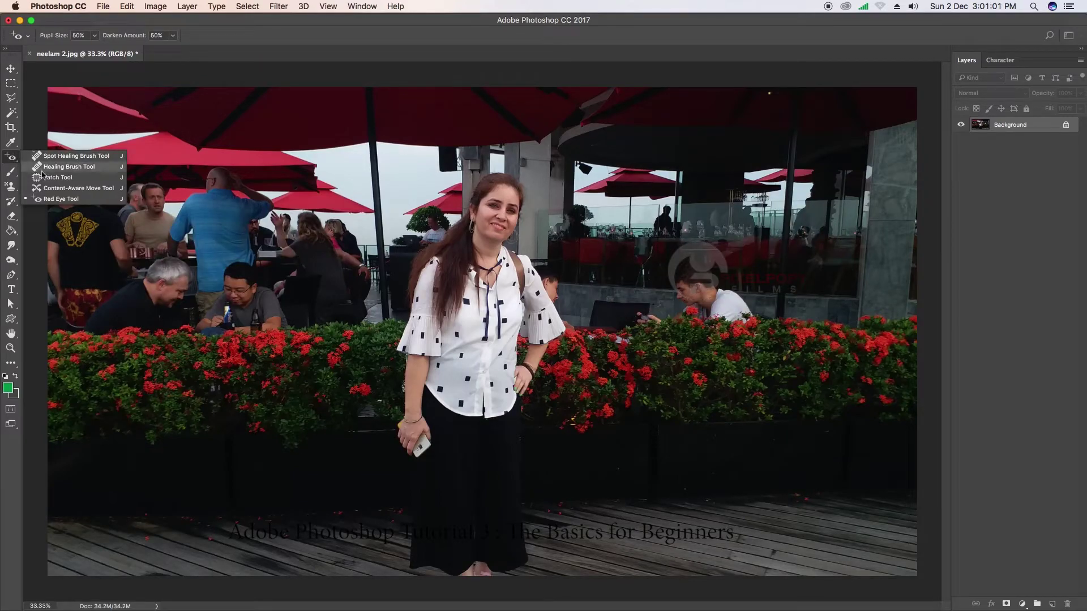
pyautogui.click(51, 199)
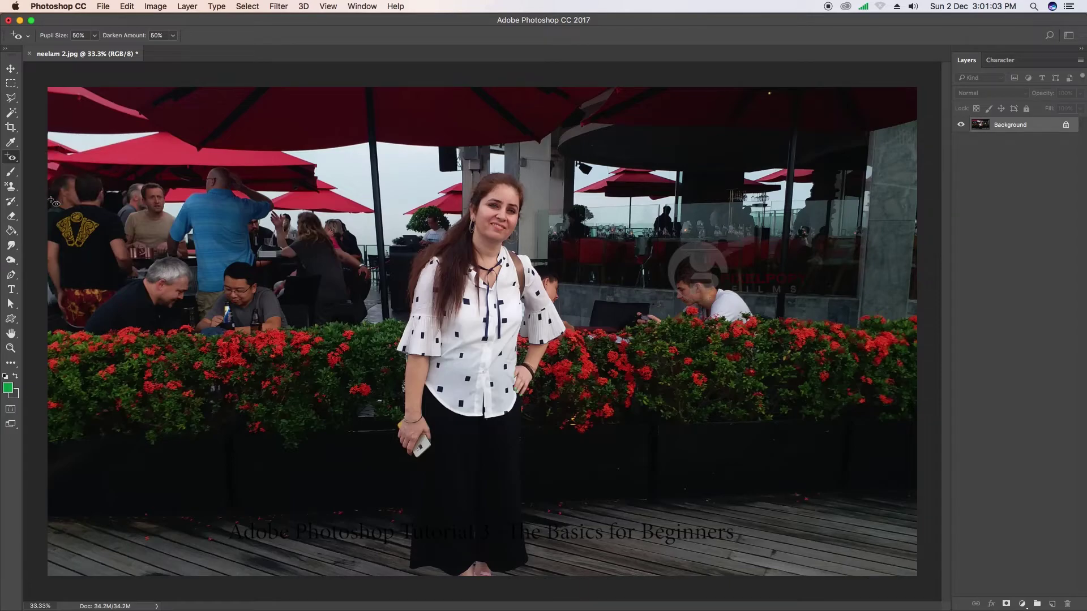
pyautogui.click(103, 6)
pyautogui.click(116, 31)
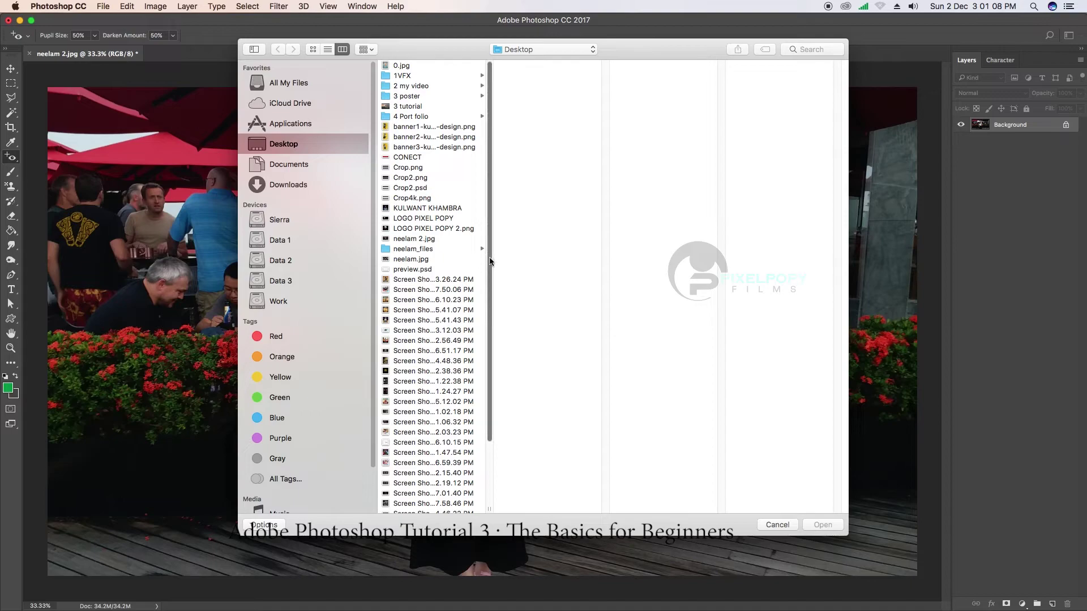
pyautogui.scroll(-3, 490, 254)
pyautogui.click(437, 508)
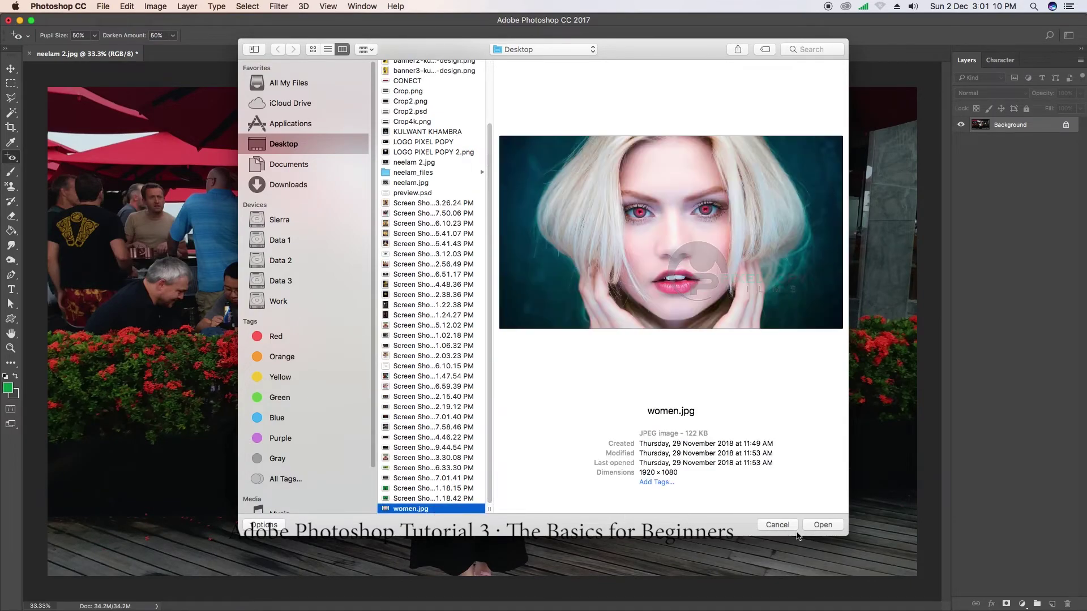
pyautogui.click(822, 525)
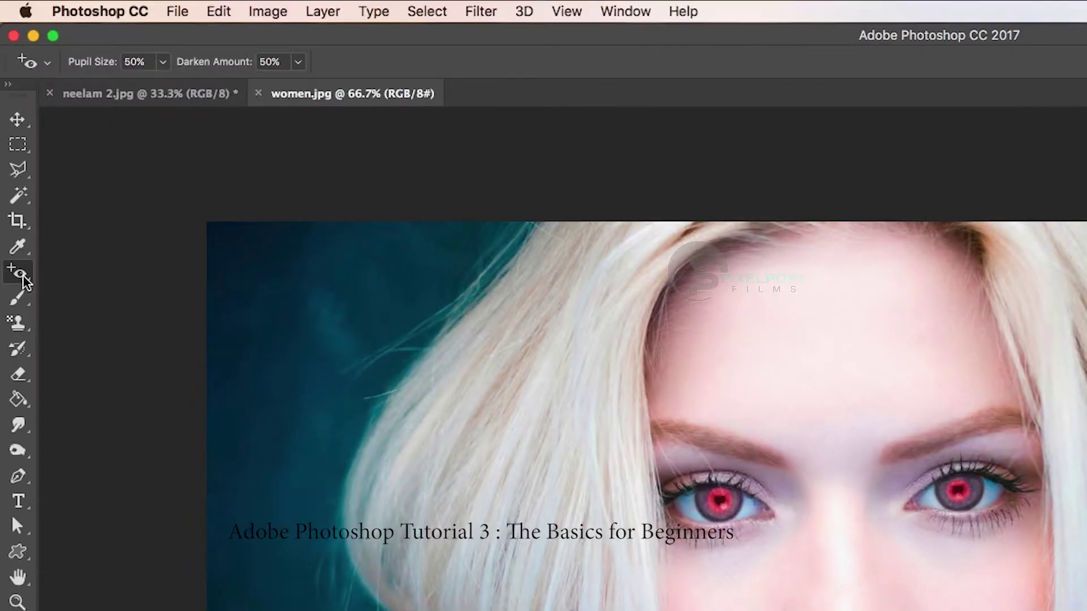
pyautogui.click(11, 157)
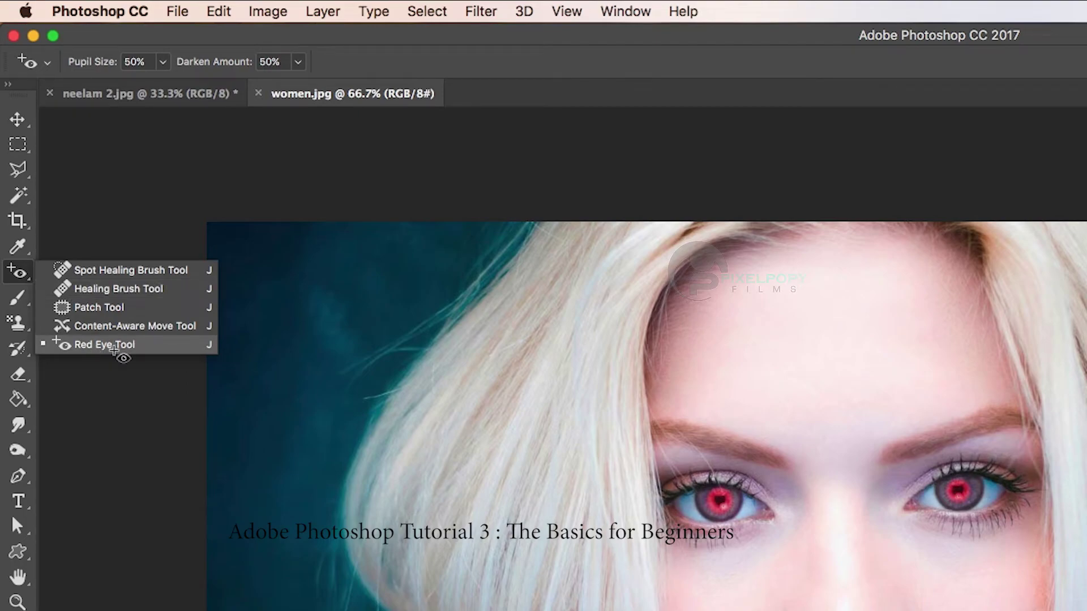
pyautogui.click(120, 348)
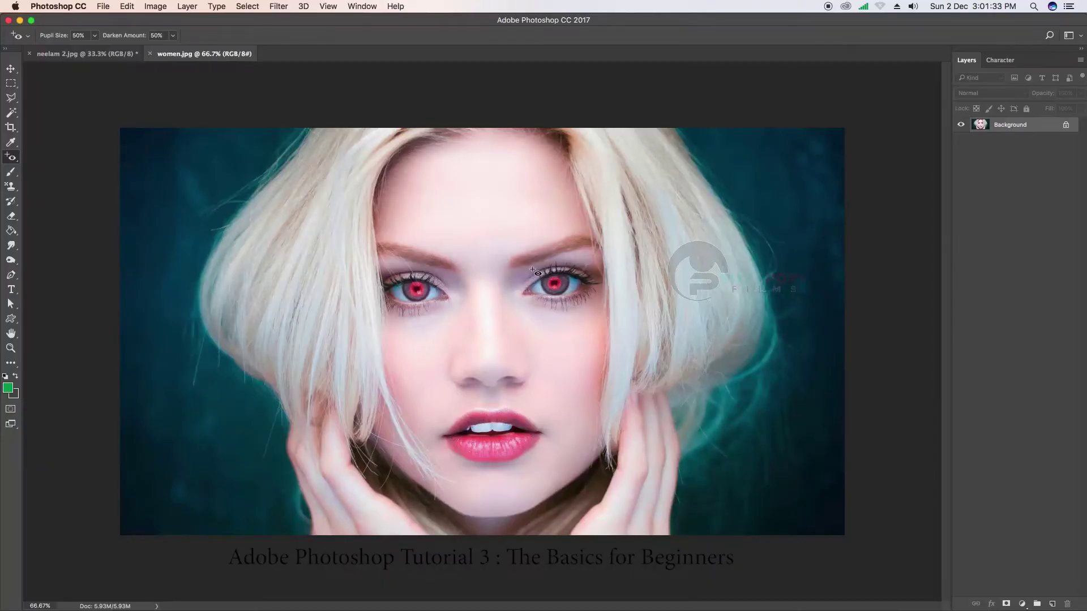
pyautogui.moveTo(530, 263); pyautogui.dragTo(580, 310)
pyautogui.moveTo(450, 260); pyautogui.dragTo(387, 320)
pyautogui.hotkey('ctrl', 'alt', 'z')
pyautogui.hotkey('ctrl', 'alt', 'z')
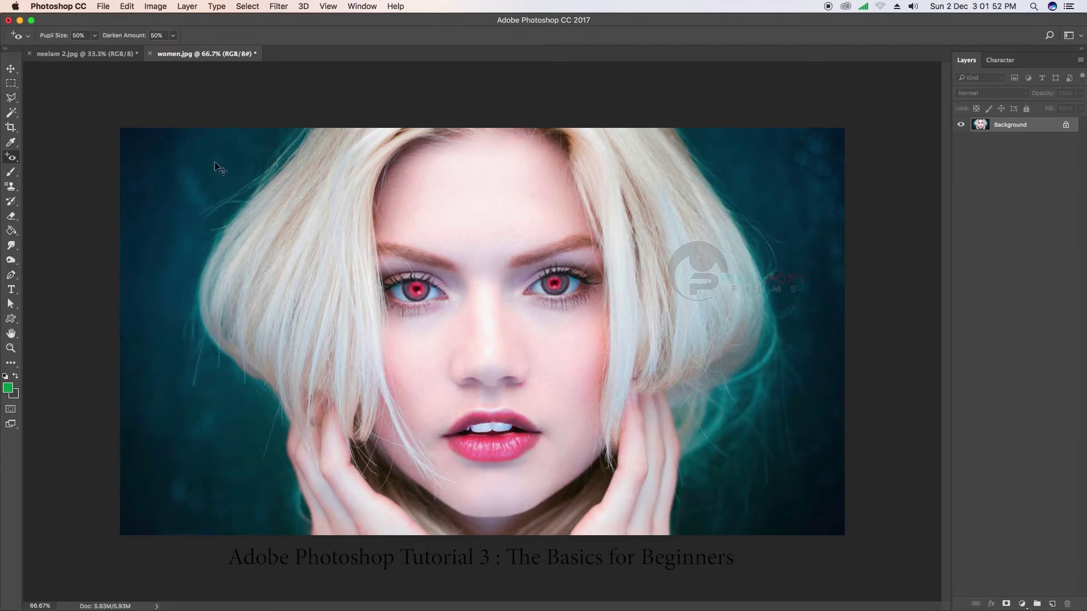